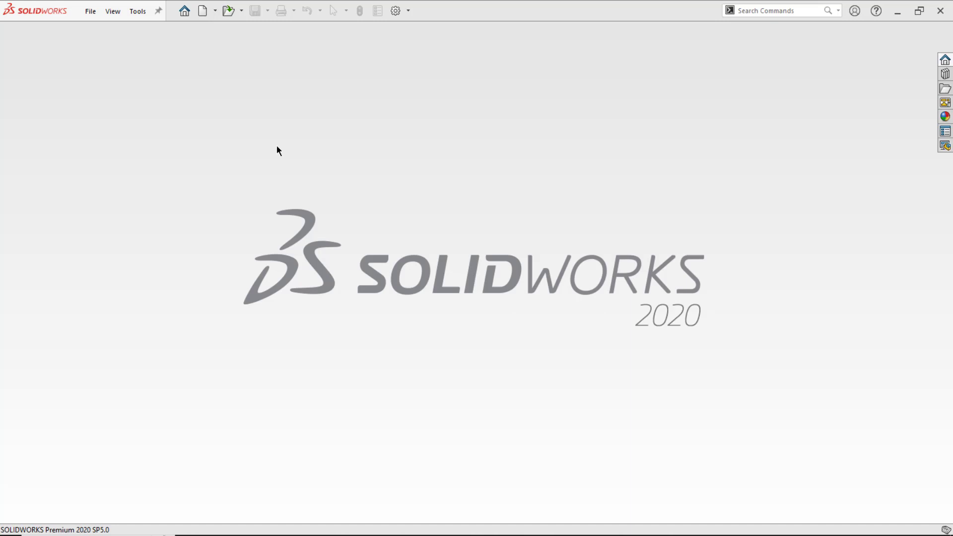
Switch to Chrome, search Google for "naca airfoil" in a new tab and open the Airfoil Tools NACA 4 digit airfoil generator
key("super")
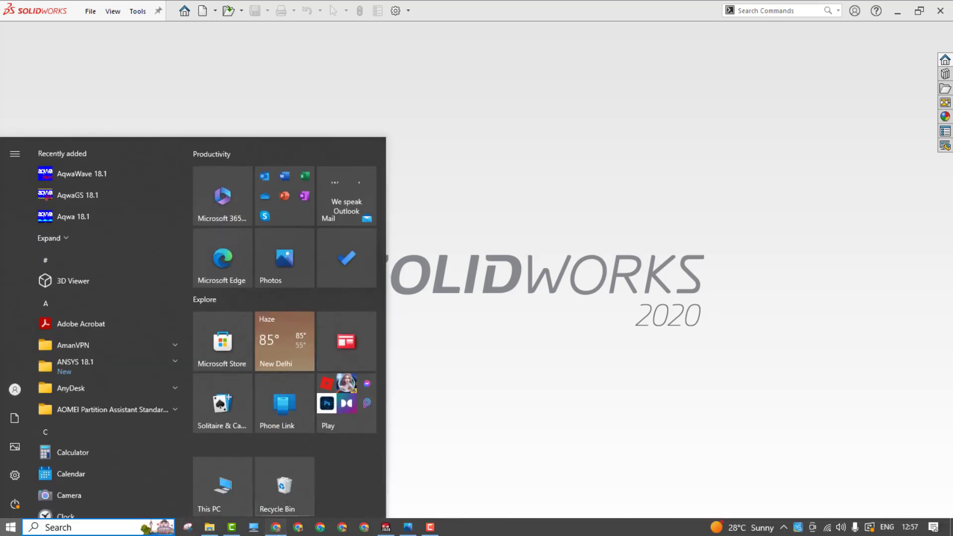
left_click(287, 528)
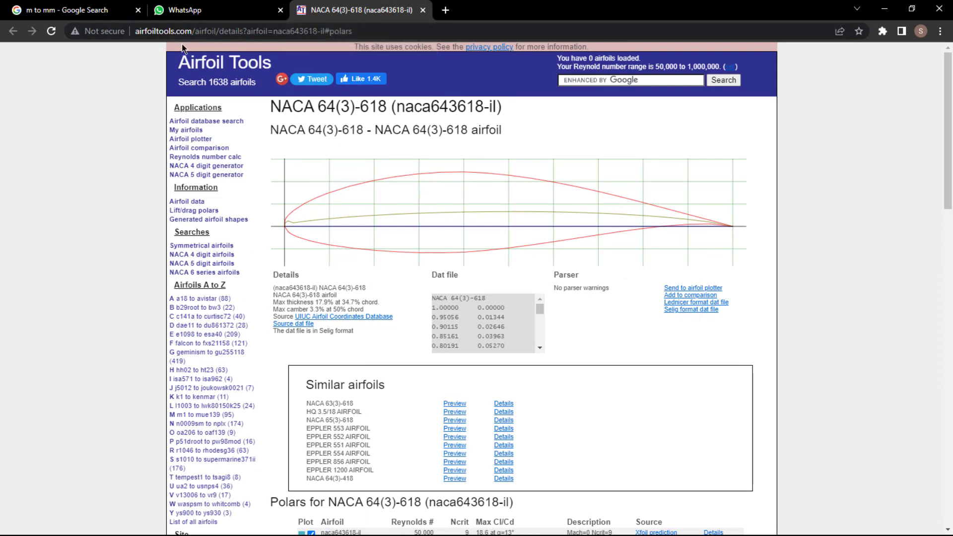
left_click(445, 10)
left_click(410, 245)
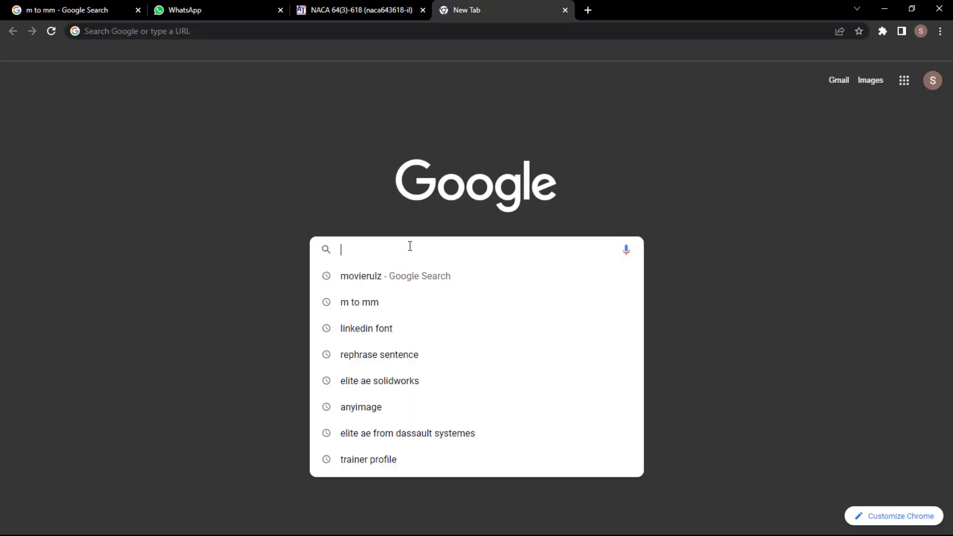
type("naca")
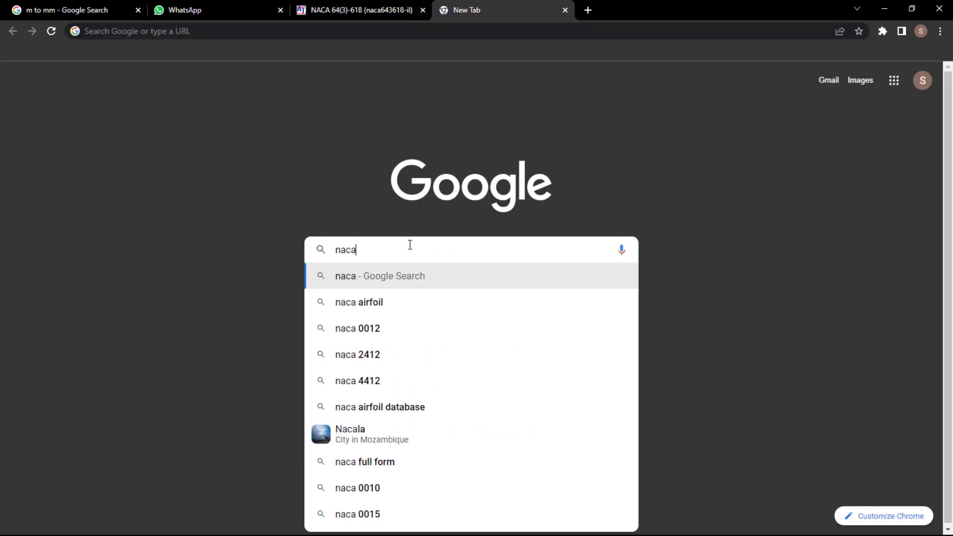
left_click(405, 301)
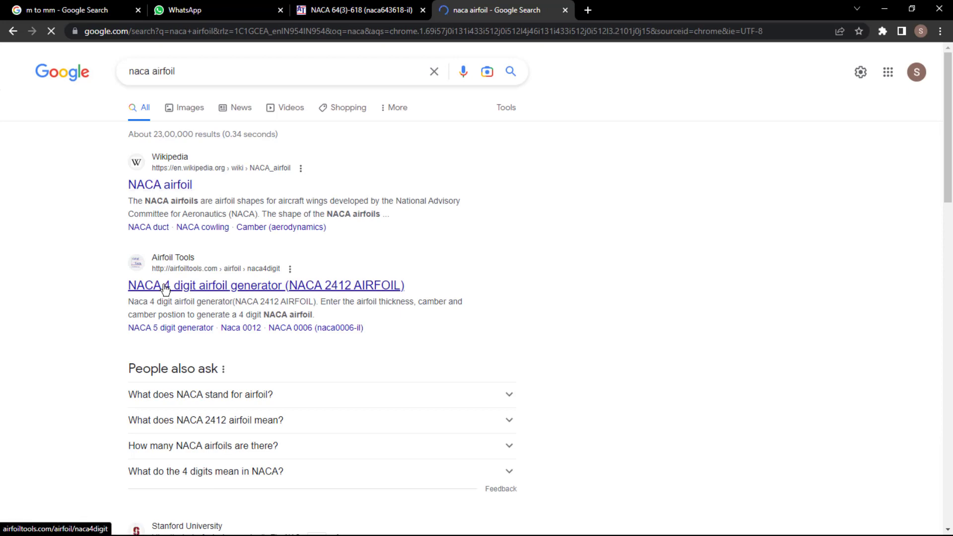
left_click(167, 288)
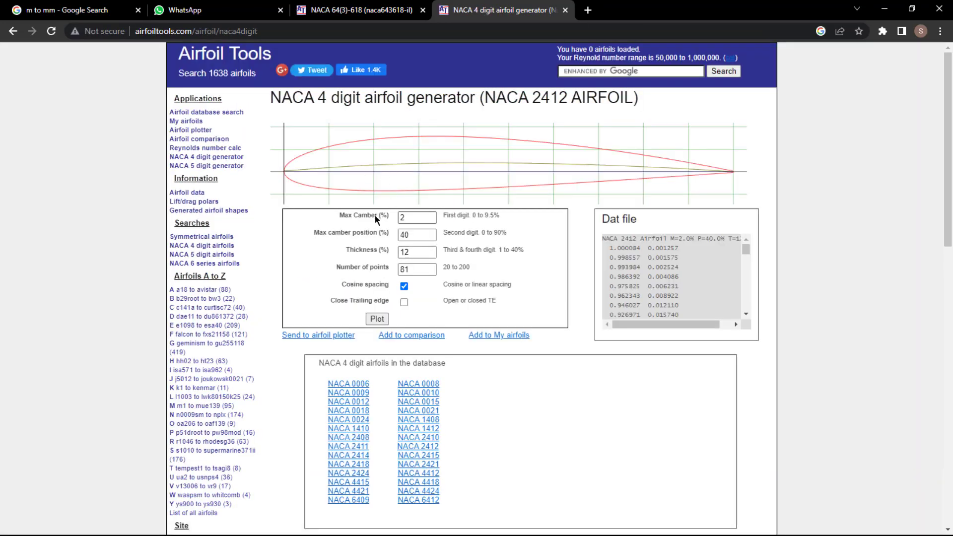
Send the NACA 64(3)-618 airfoil to the Airfoil Tools plotter and plot it with a chord of 150 mm
left_click(338, 15)
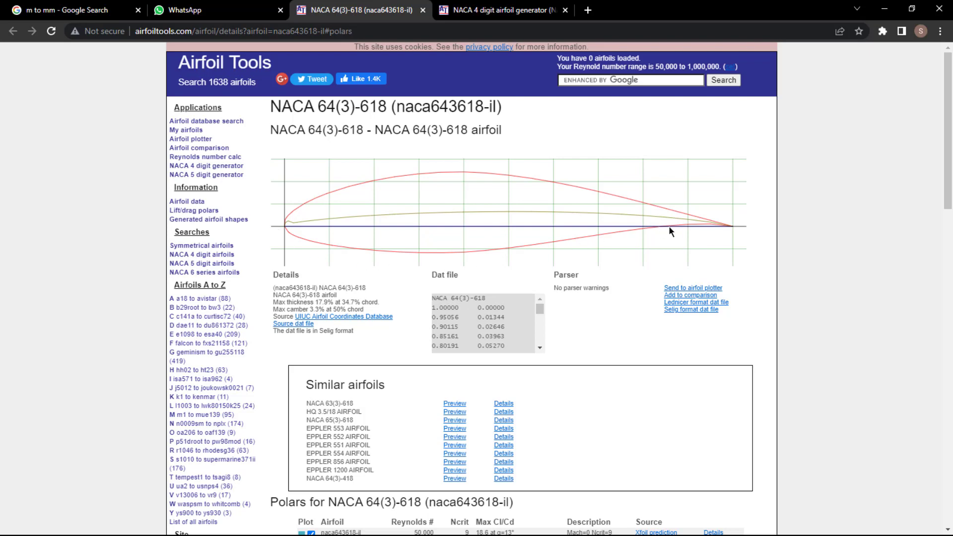
left_click(679, 290)
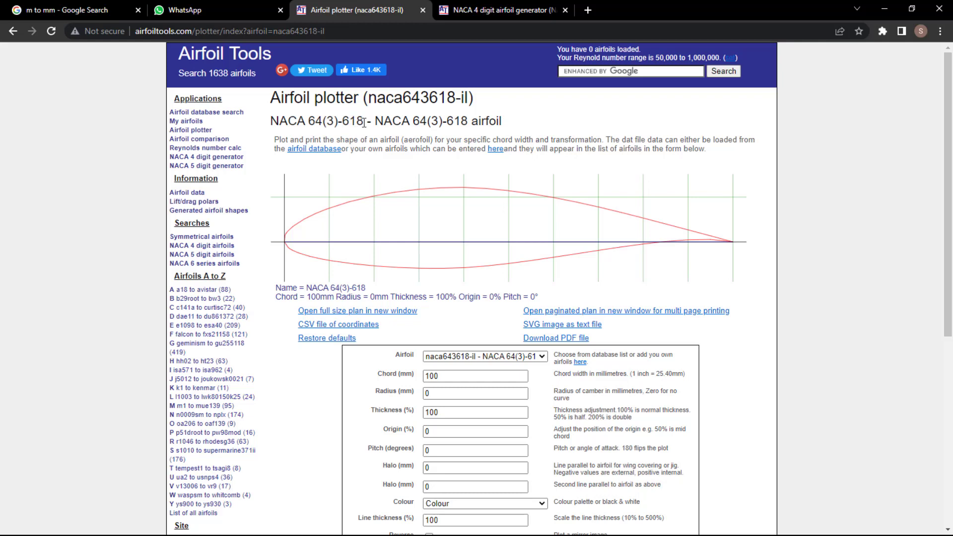
scroll(458, 318, "down", 1)
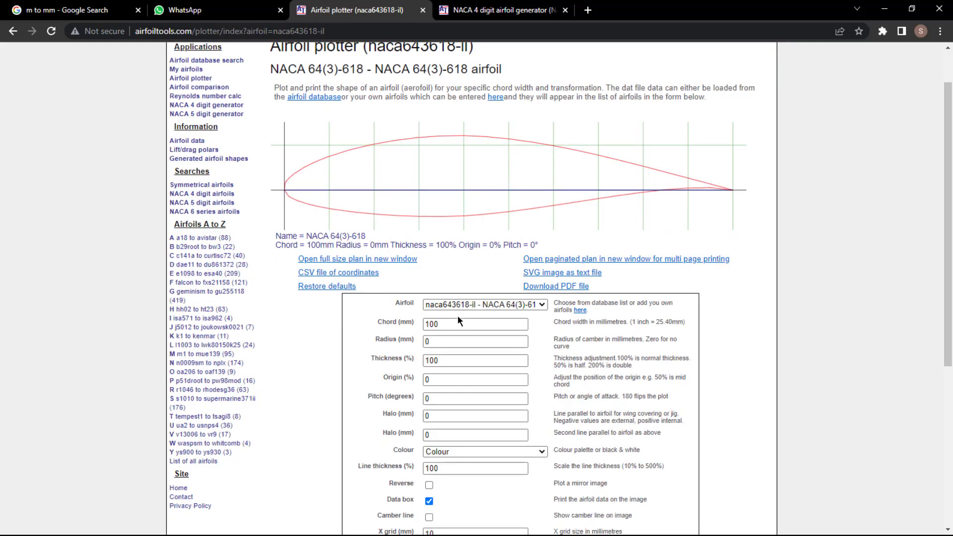
left_click_drag(457, 318, 414, 326)
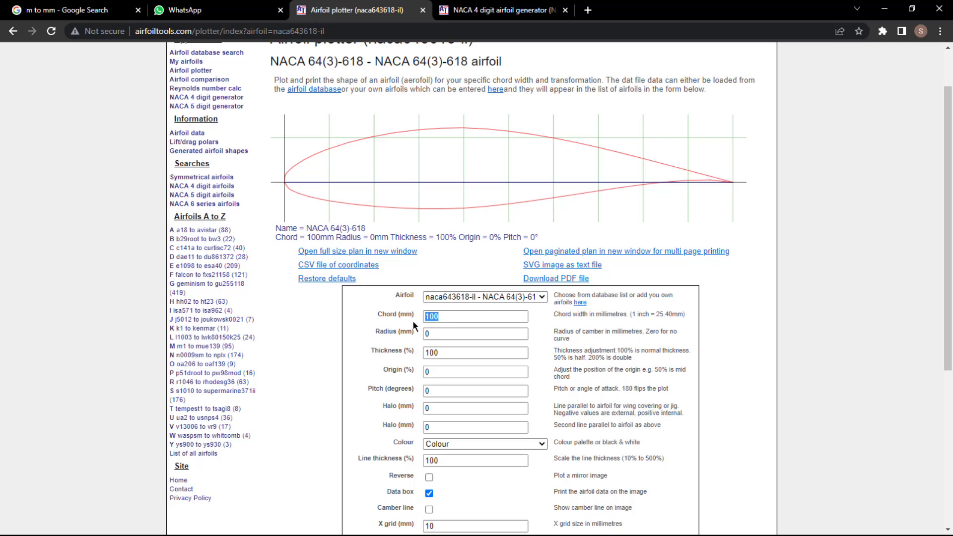
type("150")
scroll(374, 356, "down", 5)
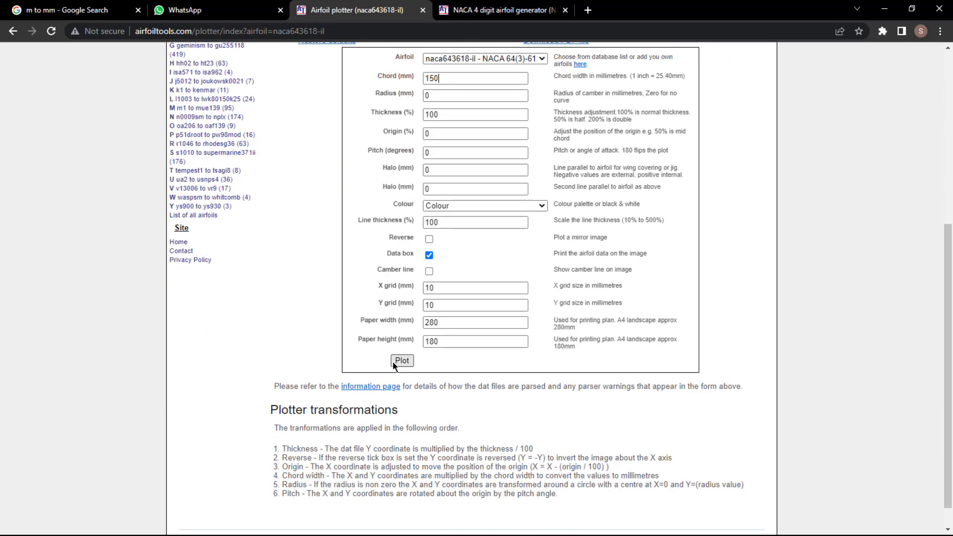
left_click(395, 363)
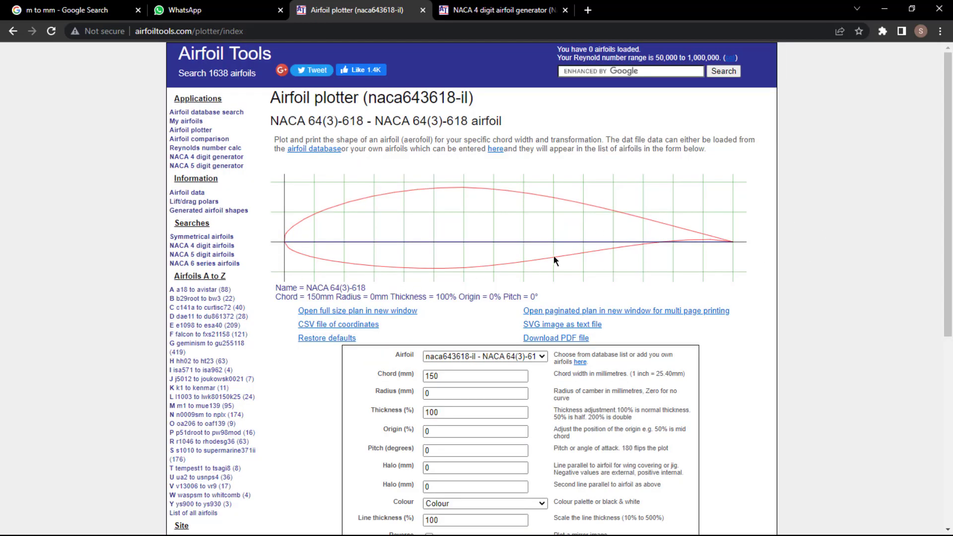
Download the CSV file of coordinates for the plotted airfoil and open it in Excel
left_click(313, 330)
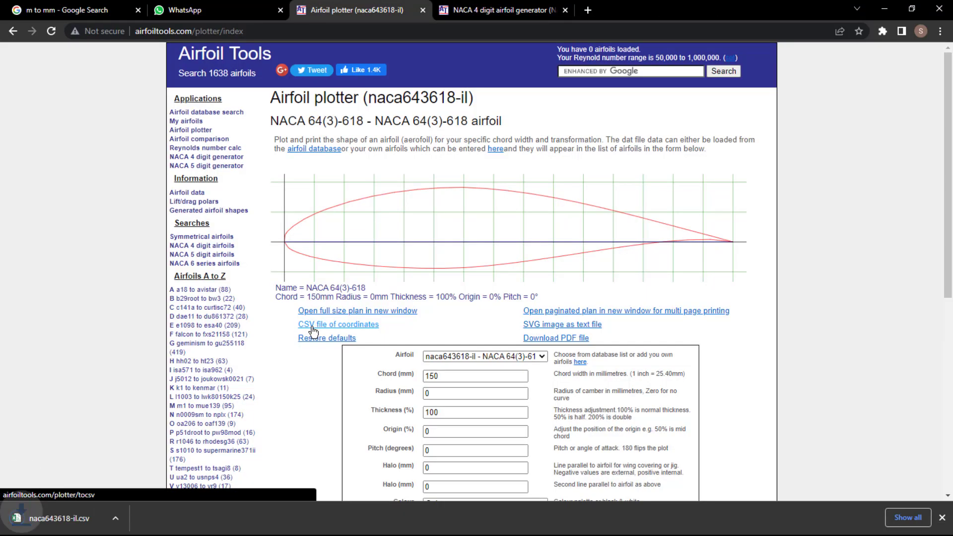
left_click(53, 521)
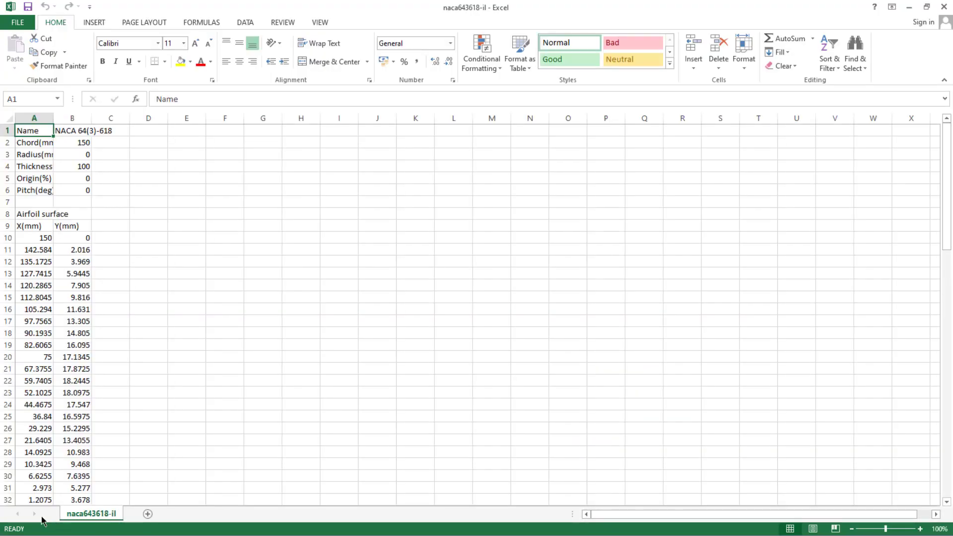
Copy the airfoil surface X and Y coordinates in A10:B60 into a new blank workbook, starting at A1
left_click(19, 238)
left_click(23, 251)
left_click_drag(24, 239, 65, 478)
key("ctrl+c")
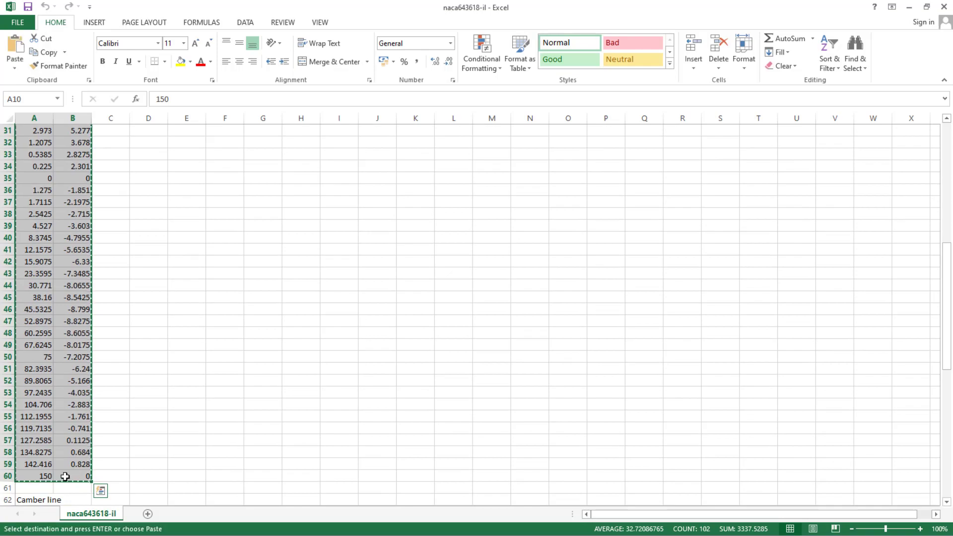
left_click(17, 23)
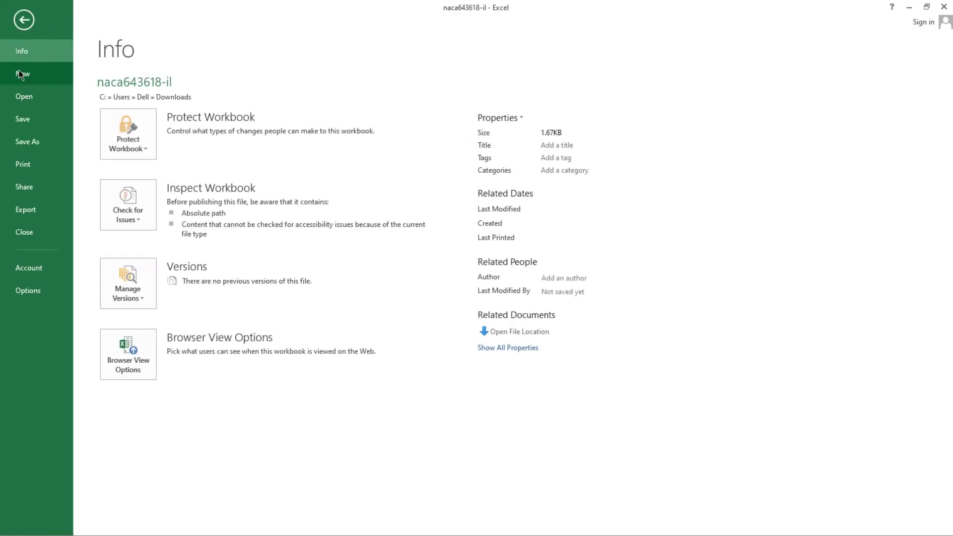
left_click(30, 78)
left_click(136, 205)
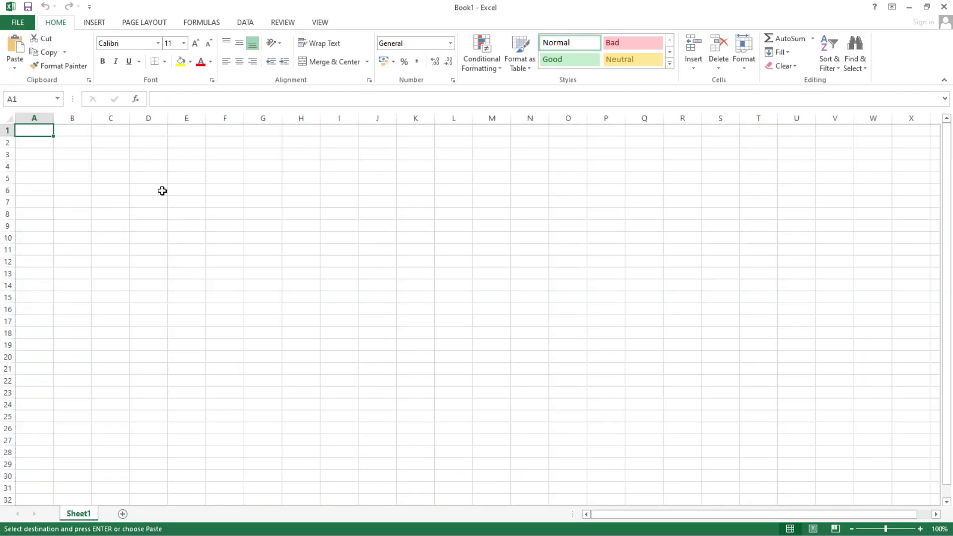
key("ctrl+v")
key("ctrl")
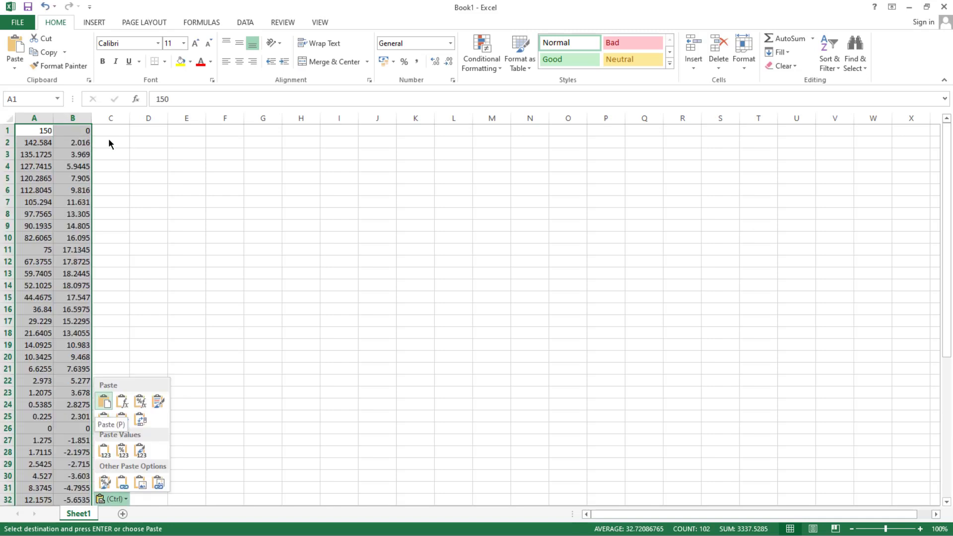
left_click(118, 129)
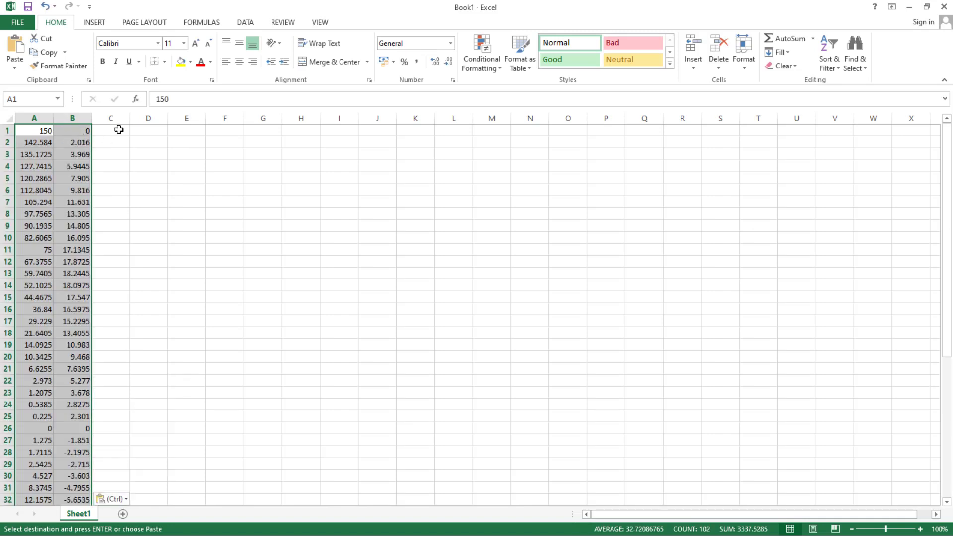
Enter 0 in C1 and fill it down column C to row 51 as the third coordinate
left_click(118, 129)
type("0")
key("Return")
left_click(122, 133)
left_click_drag(129, 139, 134, 440)
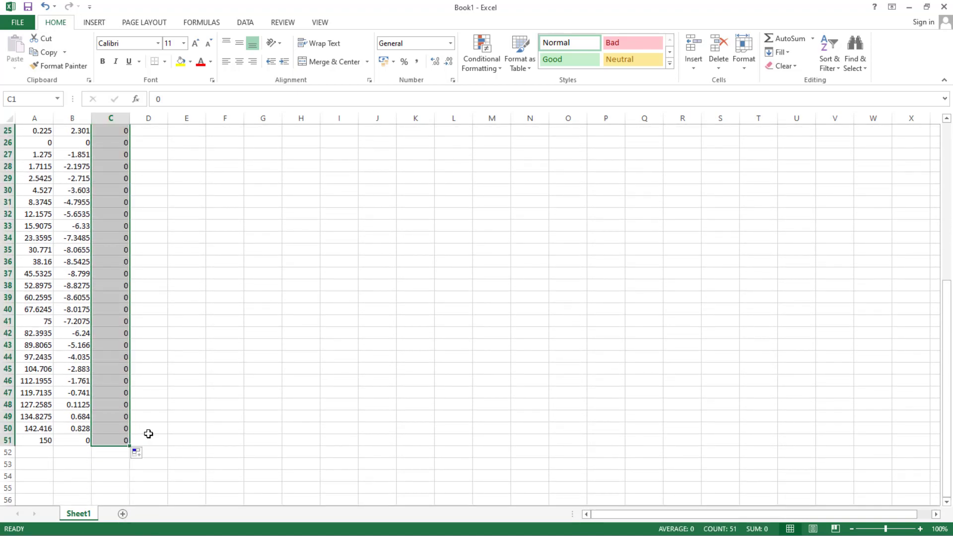
left_click(151, 440)
scroll(149, 398, "up", 4)
scroll(149, 398, "up", 4)
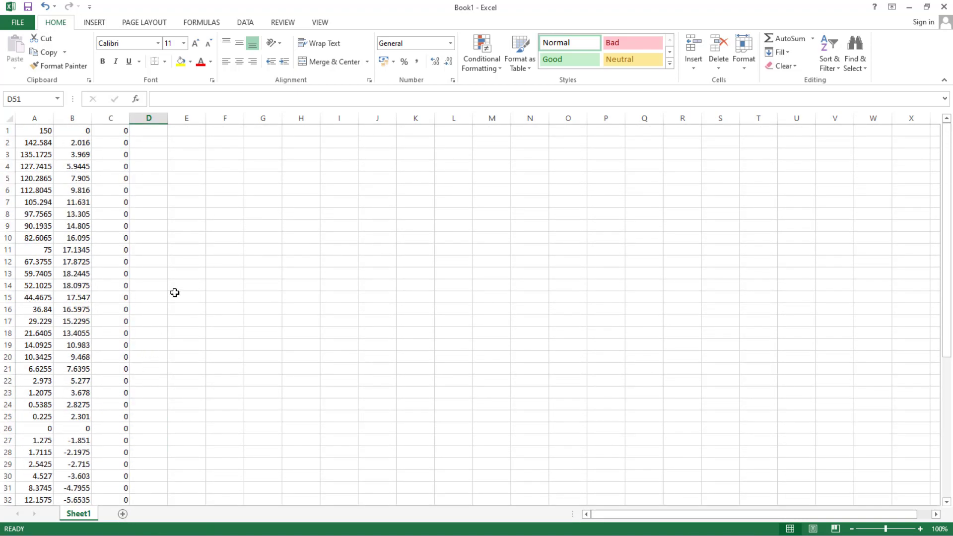
left_click(149, 154)
left_click(230, 174)
left_click(274, 204)
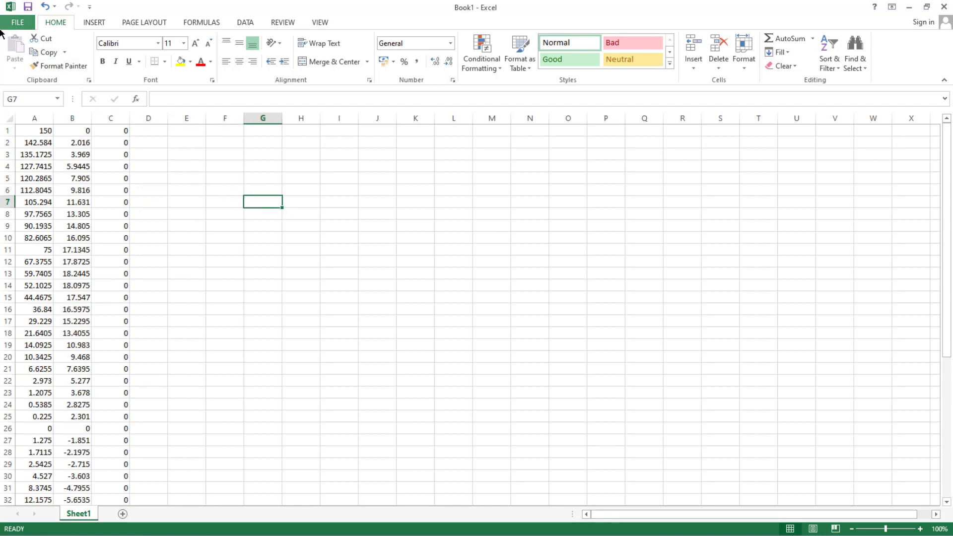
Start saving the workbook to the Desktop and create a new folder there named Airfoils
left_click(15, 22)
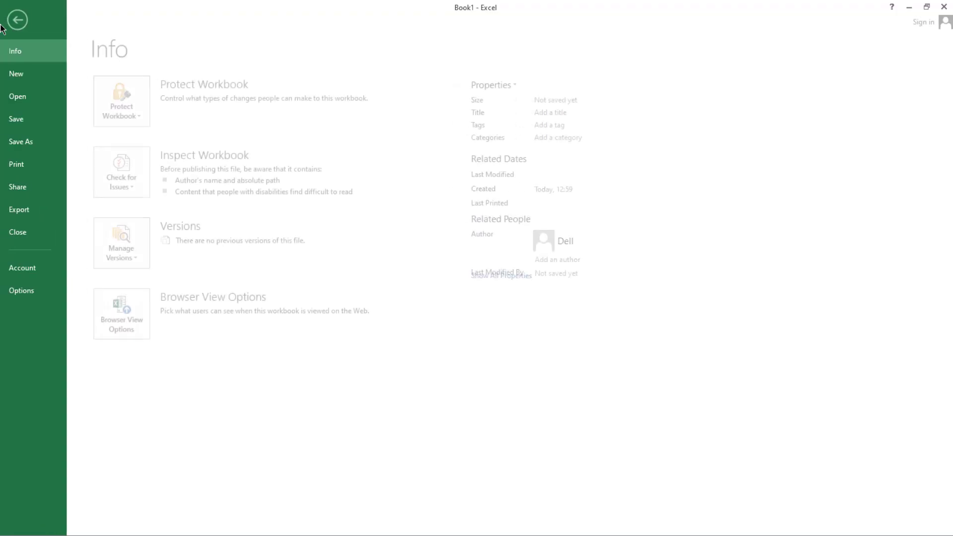
left_click(23, 120)
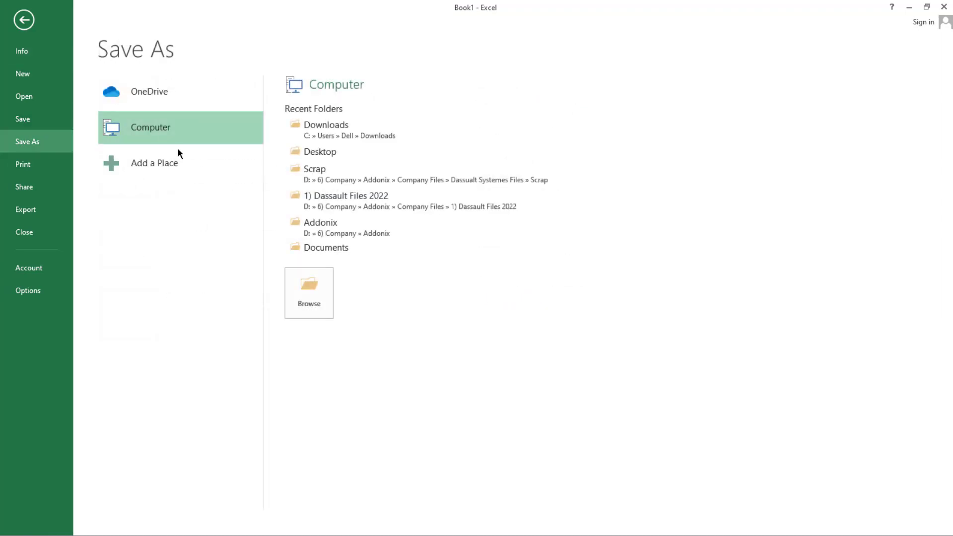
left_click(315, 281)
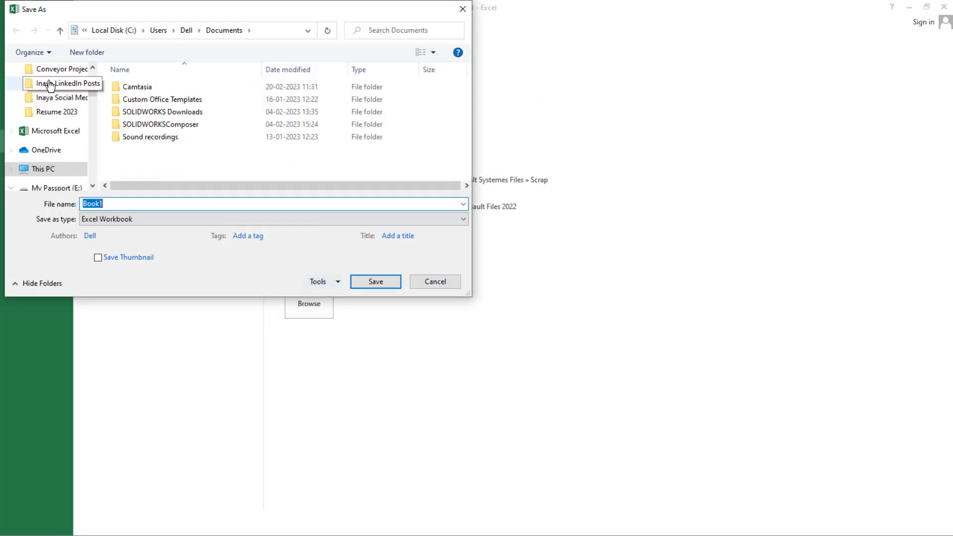
left_click(171, 144)
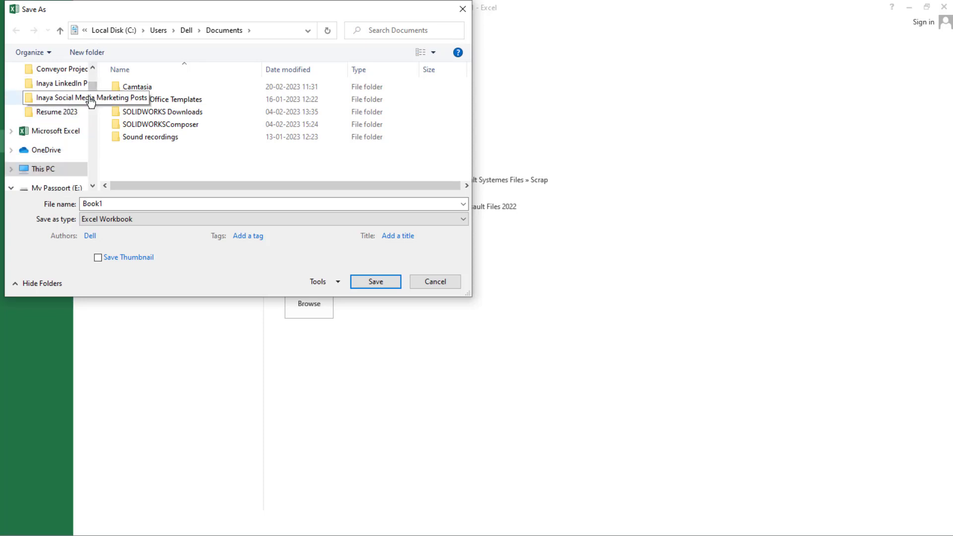
left_click_drag(91, 90, 92, 75)
left_click(31, 93)
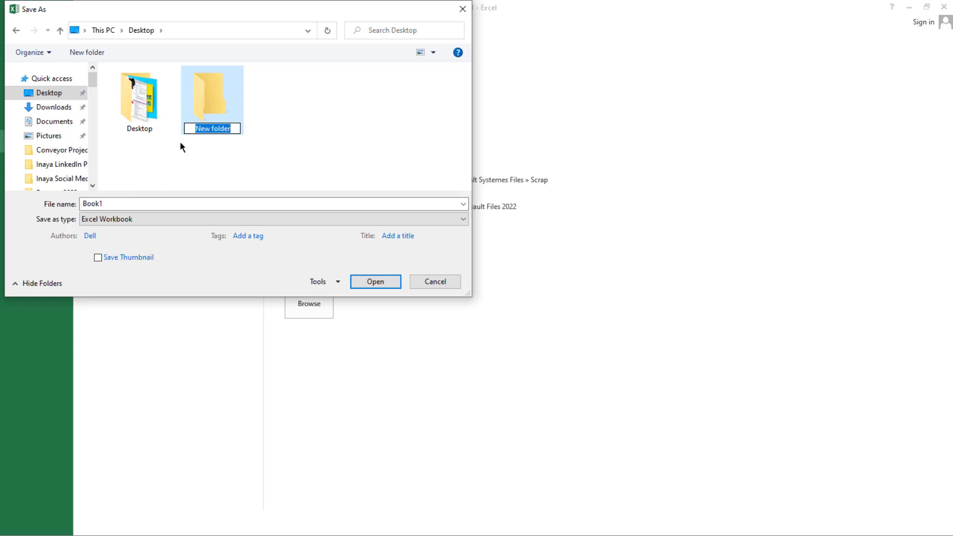
type("Air")
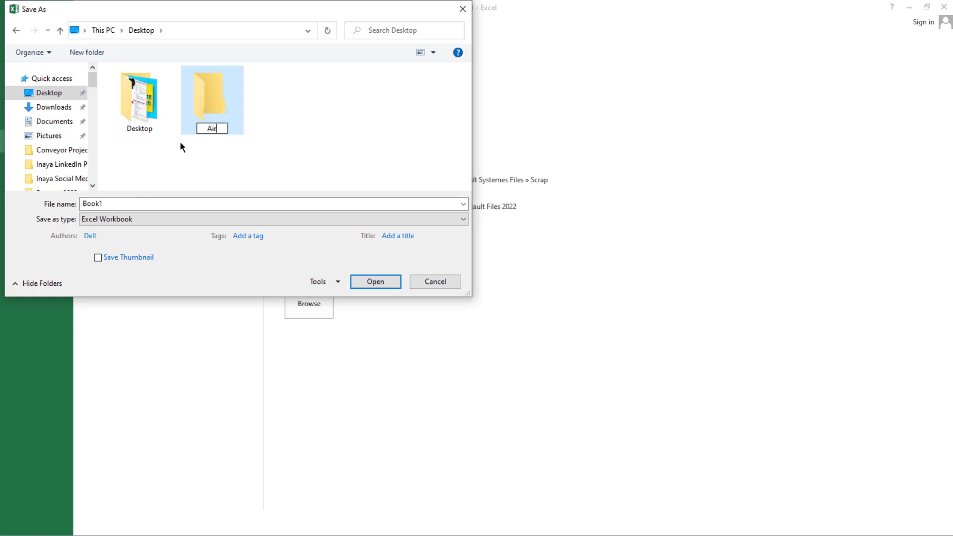
type("foil")
key("BackSpace")
type("s")
left_click(196, 171)
Save the workbook in the Airfoils folder as an Excel Workbook named "Airfoil Coordinates"
double_click(206, 100)
left_click(110, 204)
double_click(110, 203)
type("Airfoil")
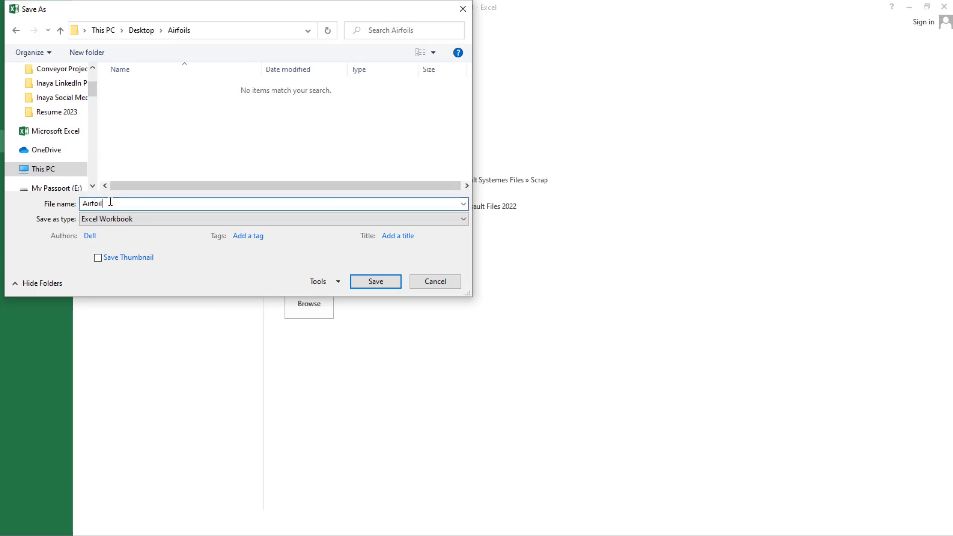
type(" Coordinates")
left_click(373, 282)
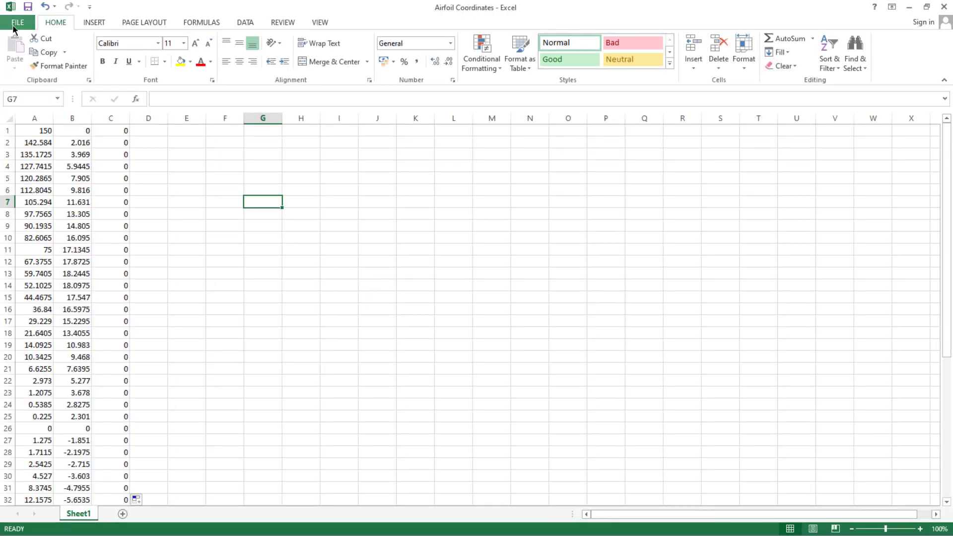
Save a copy of the workbook in the Airfoils folder as Formatted Text (Space delimited), keeping the name "Airfoil Coordinates" and that format
left_click(17, 22)
left_click(20, 141)
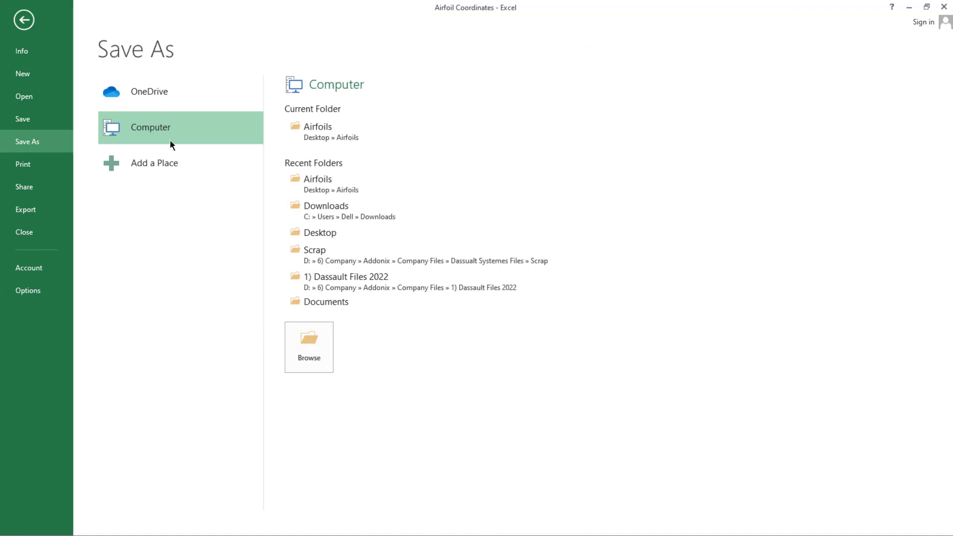
left_click(311, 354)
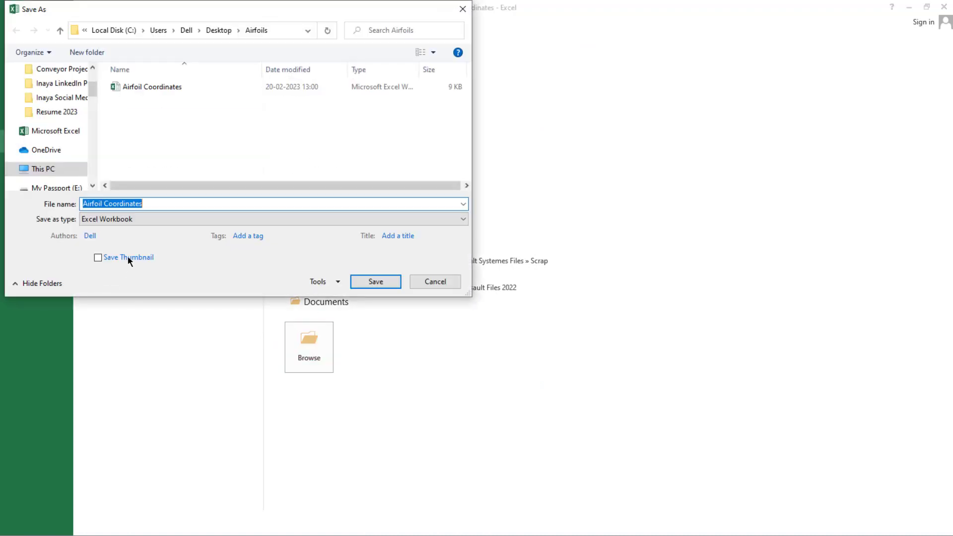
left_click(102, 219)
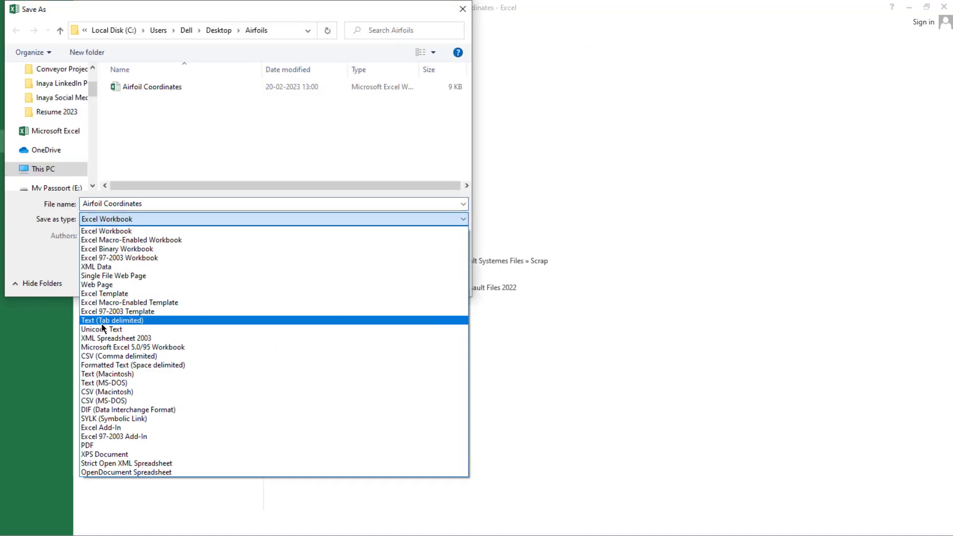
left_click(103, 364)
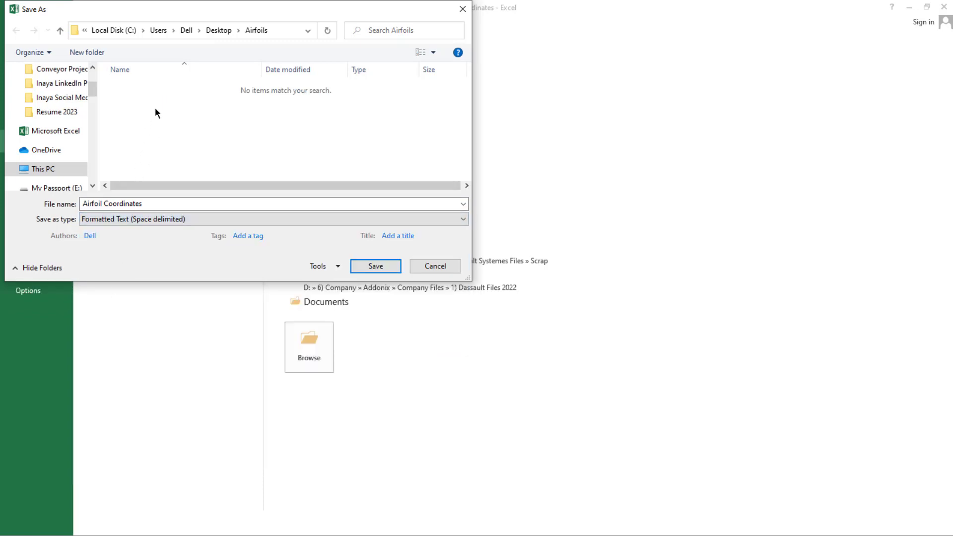
left_click(372, 267)
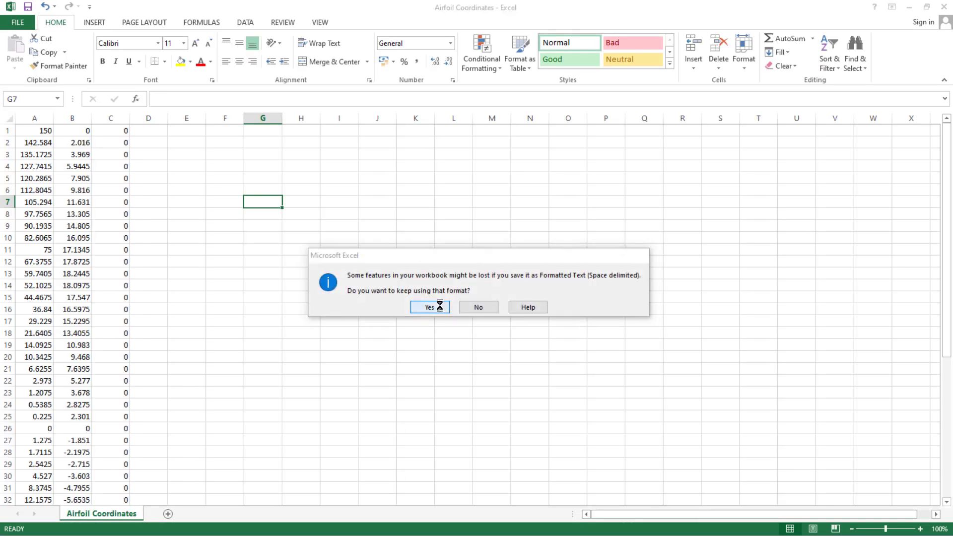
left_click(437, 306)
Close the Airfoil Coordinates file with its changes saved in the space-delimited format, and close the naca643618-il workbook
left_click(945, 7)
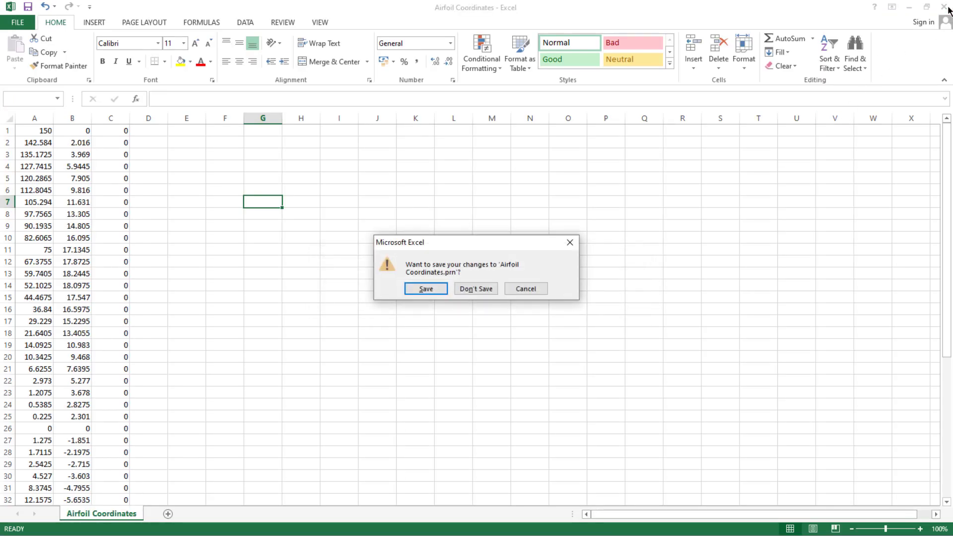
left_click(437, 289)
left_click(437, 305)
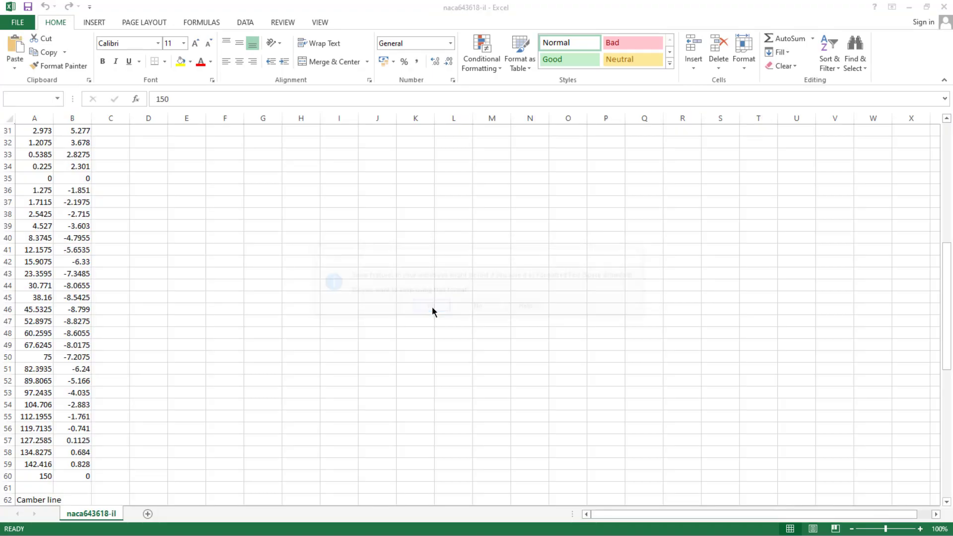
left_click(944, 6)
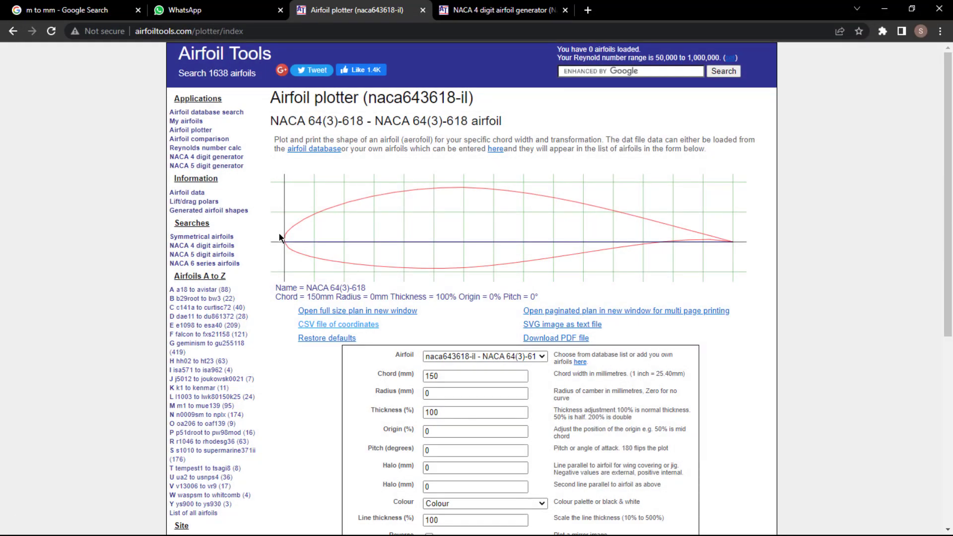
Switch to SOLIDWORKS and create a new part document
key("super")
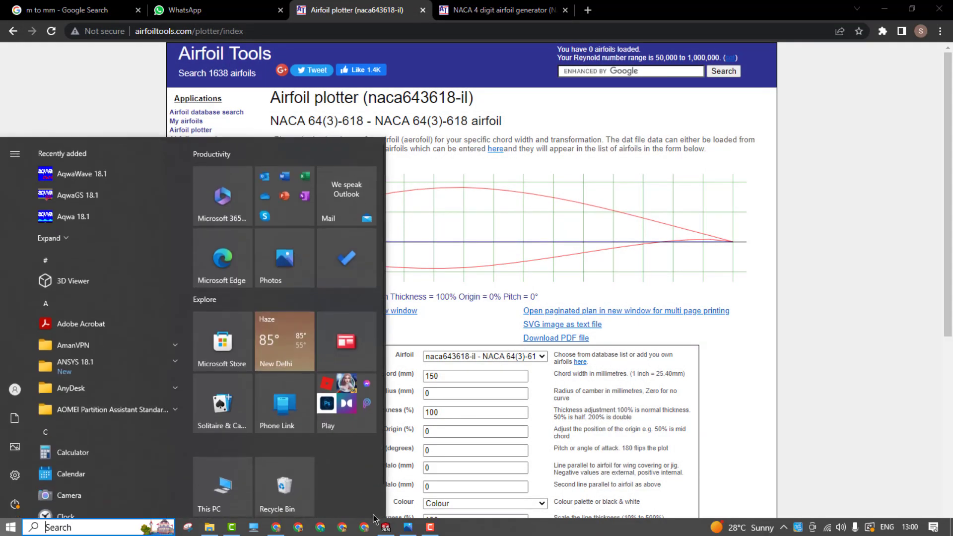
left_click(387, 527)
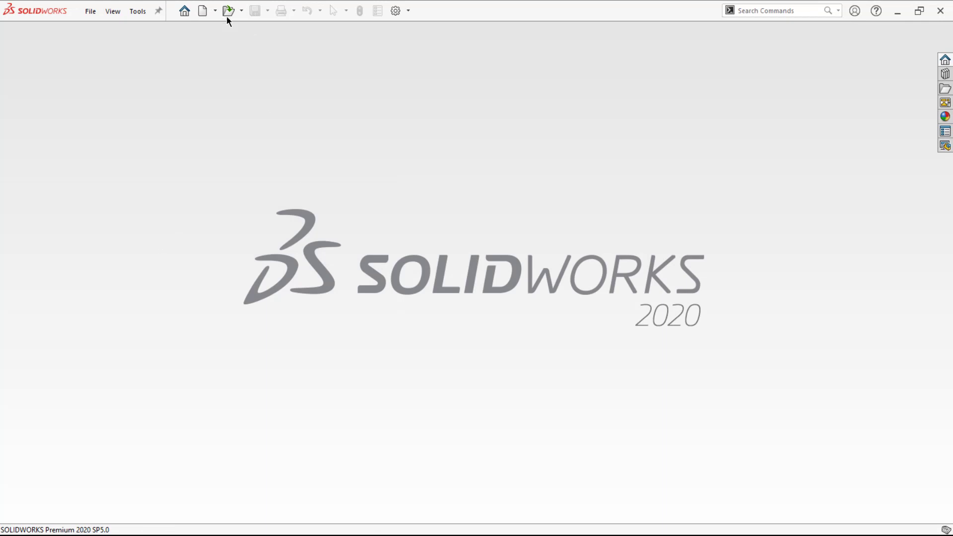
left_click(204, 11)
left_click(481, 460)
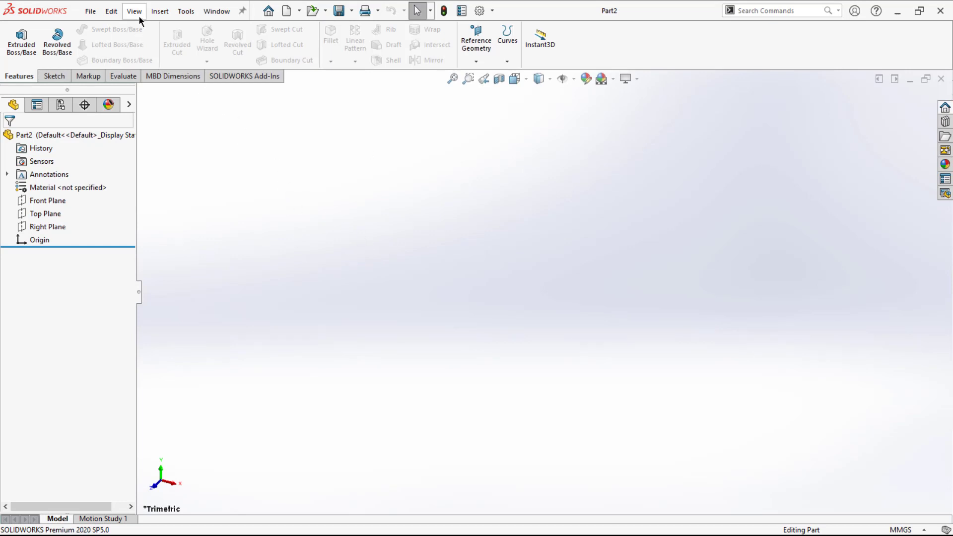
Start a Curve Through XYZ Points and browse the Desktop for coordinate files of the type Text Files (*.txt)
left_click(159, 12)
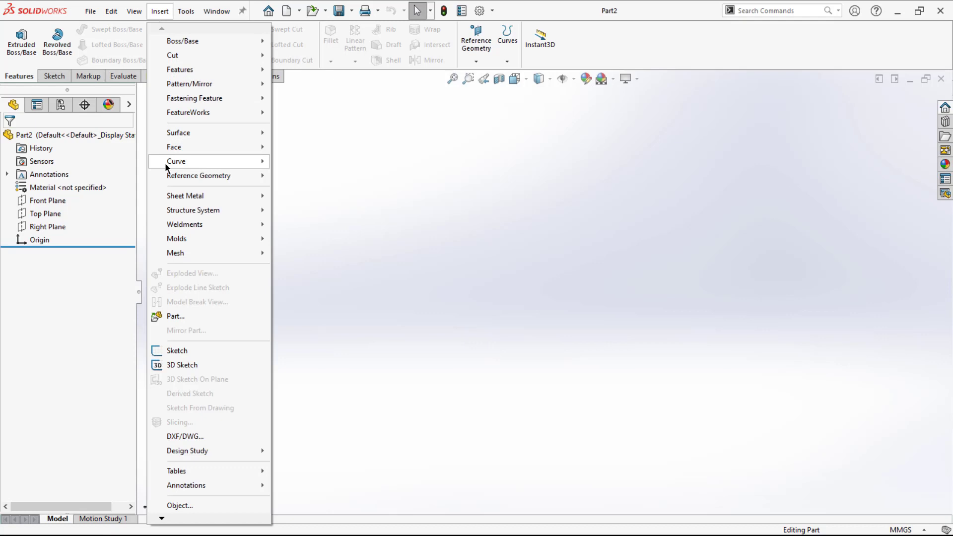
mouse_move(166, 163)
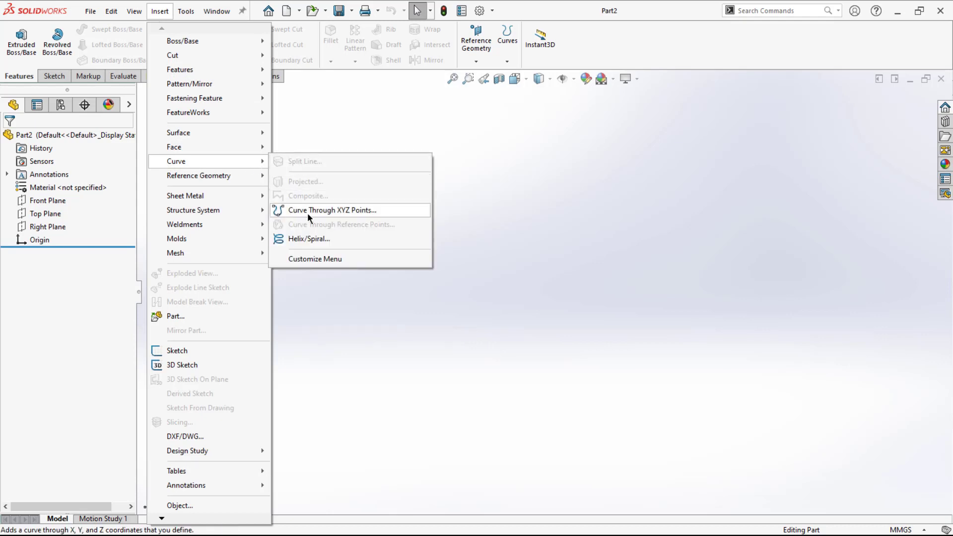
left_click(321, 211)
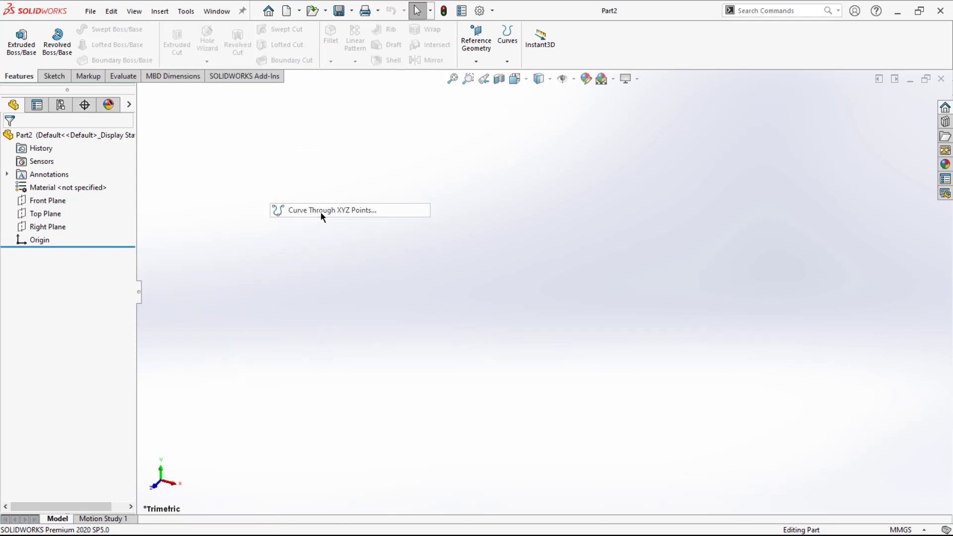
left_click(178, 31)
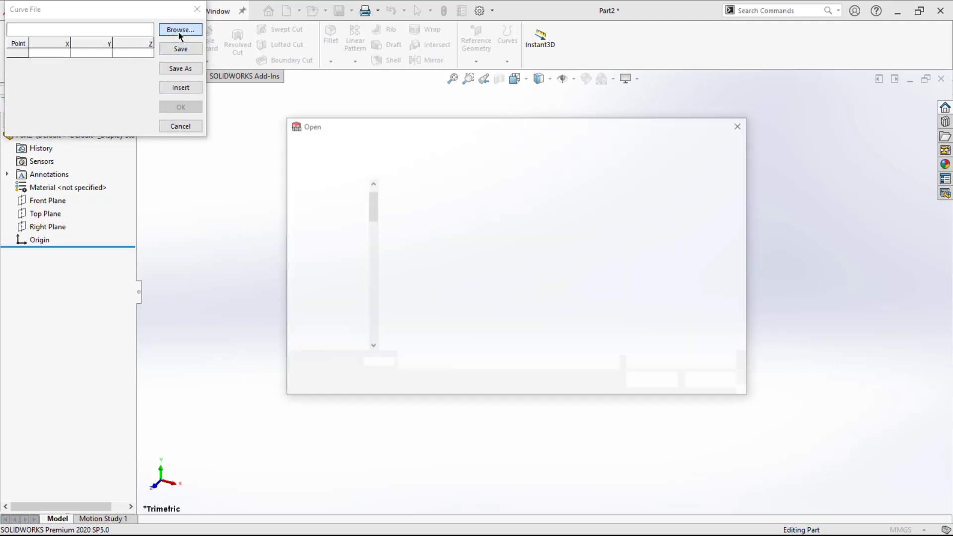
left_click(327, 185)
left_click(651, 365)
left_click(640, 384)
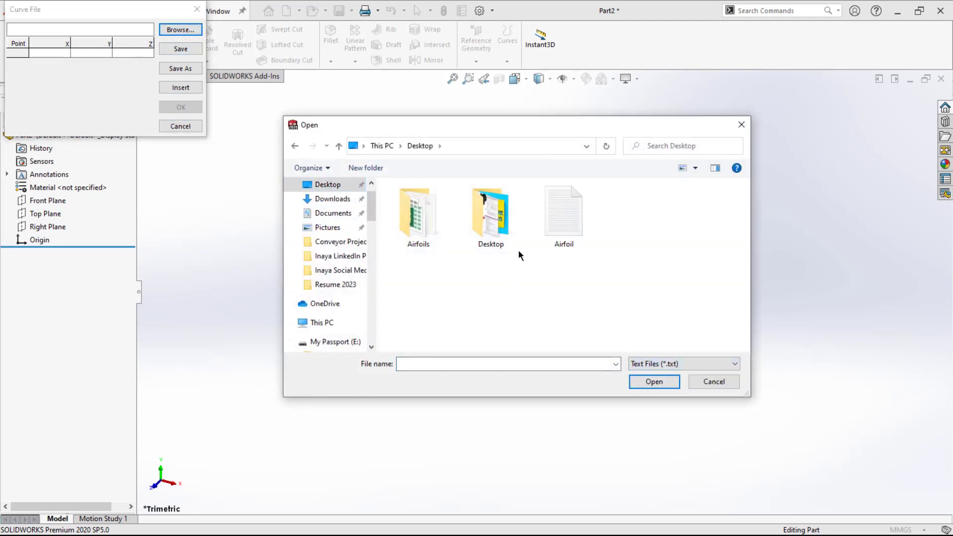
Look for the coordinate file in the Desktop's Airfoils folder, checking both the Curves (*.sldcrv) and Text Files (*.txt) types
left_click(544, 228)
double_click(411, 218)
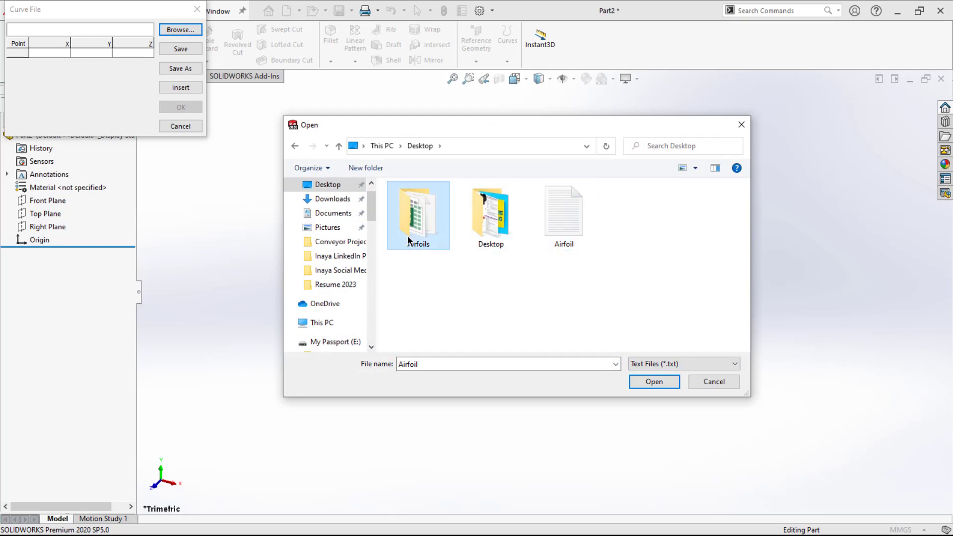
left_click(634, 366)
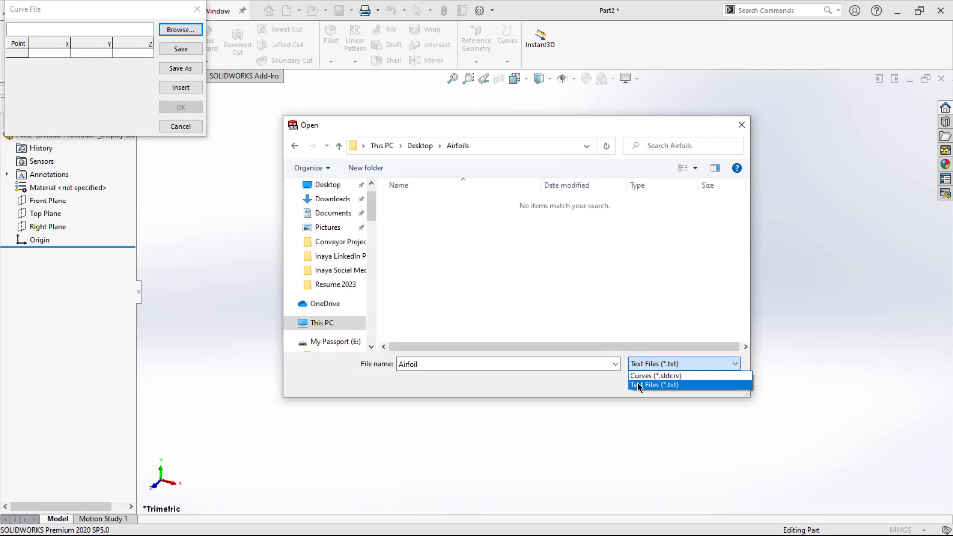
left_click(638, 386)
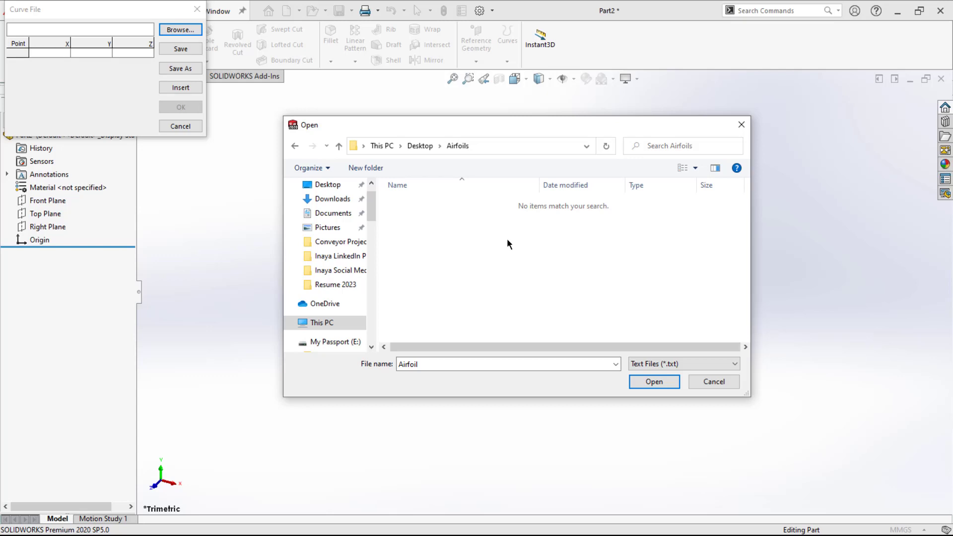
left_click(664, 365)
left_click(656, 376)
left_click(653, 365)
left_click(654, 385)
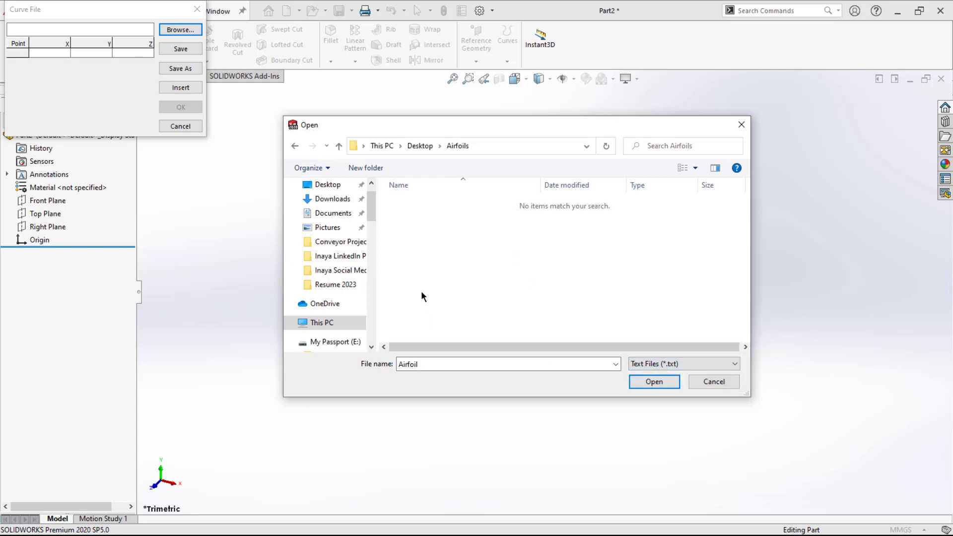
Switch to File Explorer and open the Airfoil Coordinates Excel workbook from the Airfoils folder on the Desktop
key("super")
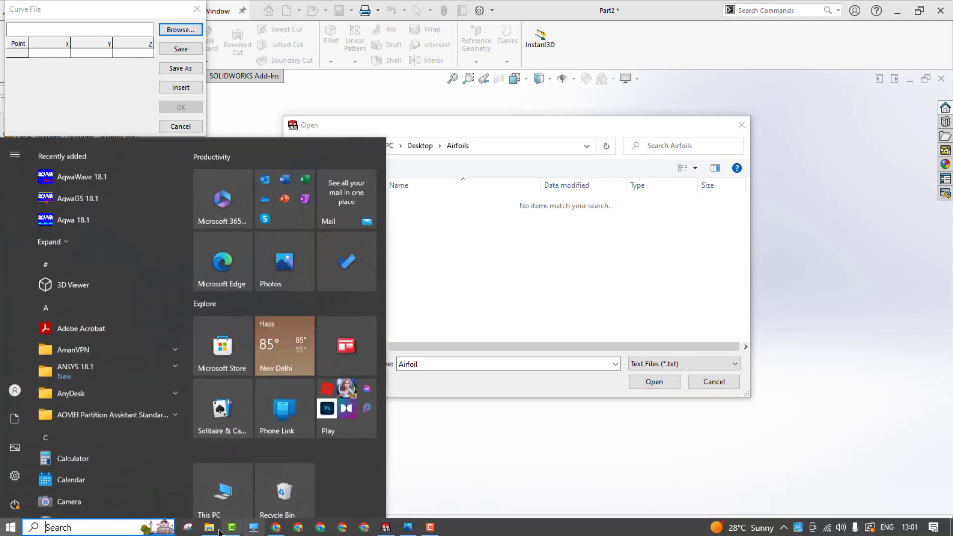
left_click(209, 529)
scroll(50, 102, "up", 4)
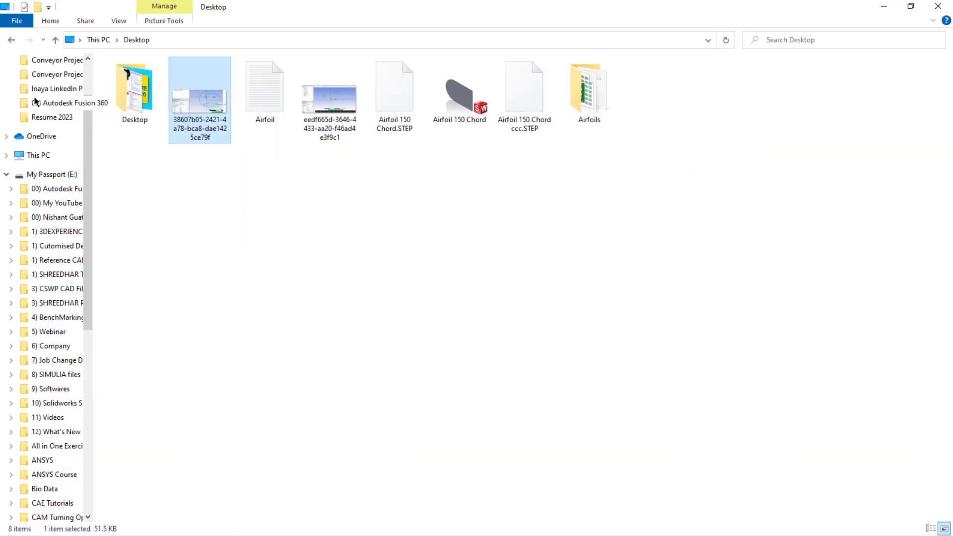
double_click(593, 95)
left_click(166, 82)
left_click(150, 92)
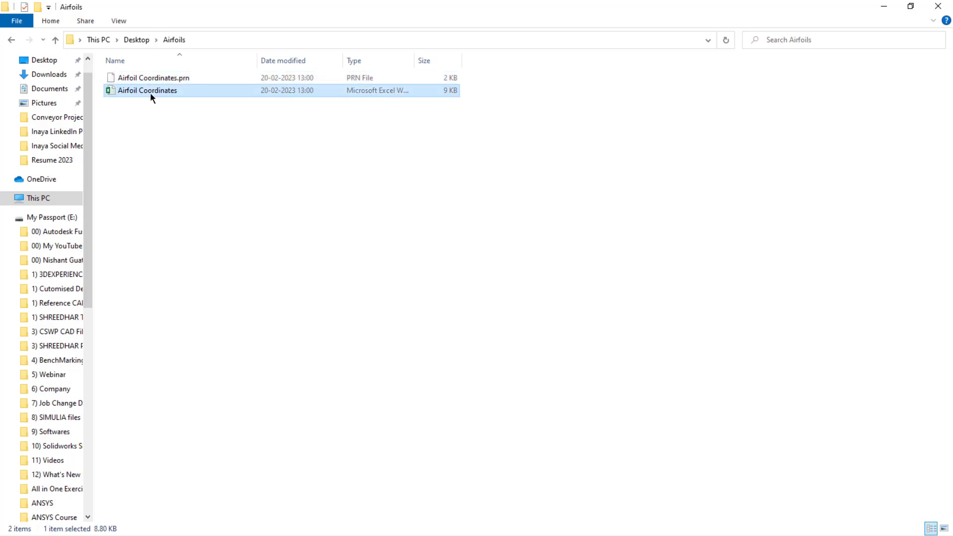
double_click(150, 92)
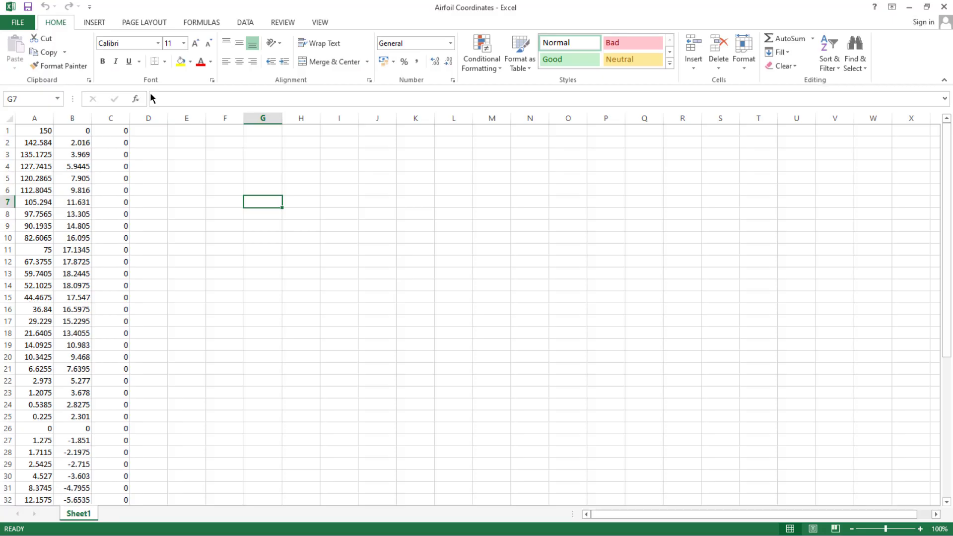
Save the workbook again as Formatted Text (Space delimited), replacing the existing Airfoil Coordinates.prn and keeping that format
left_click(17, 22)
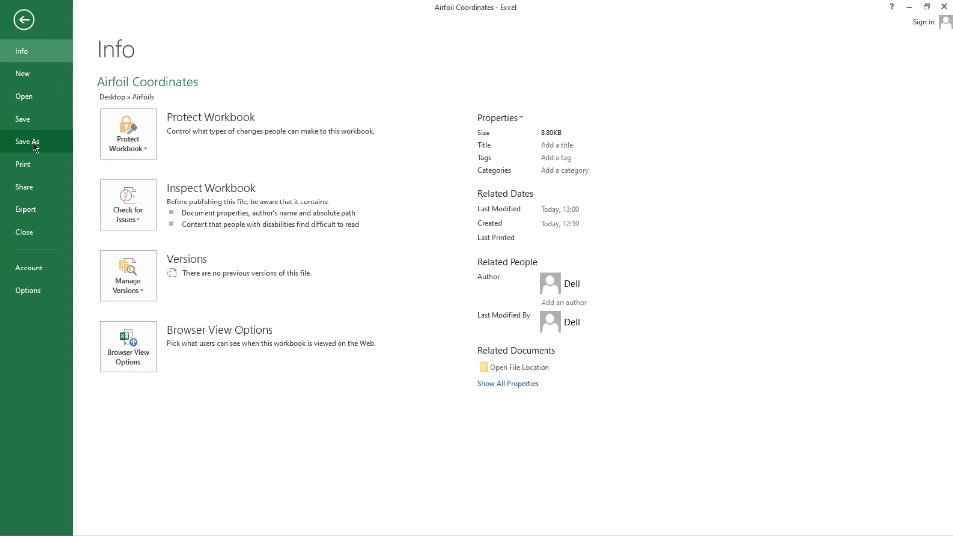
left_click(27, 142)
left_click(309, 347)
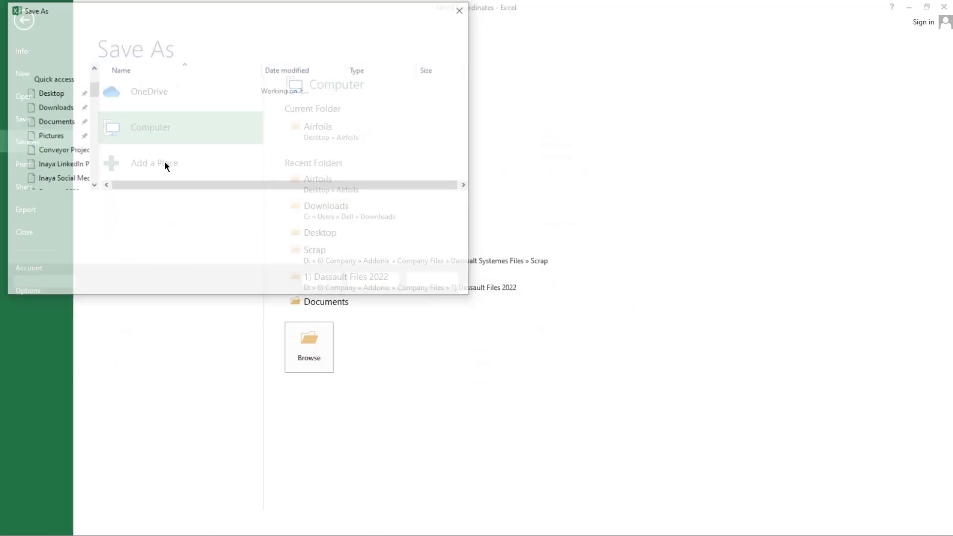
left_click(126, 219)
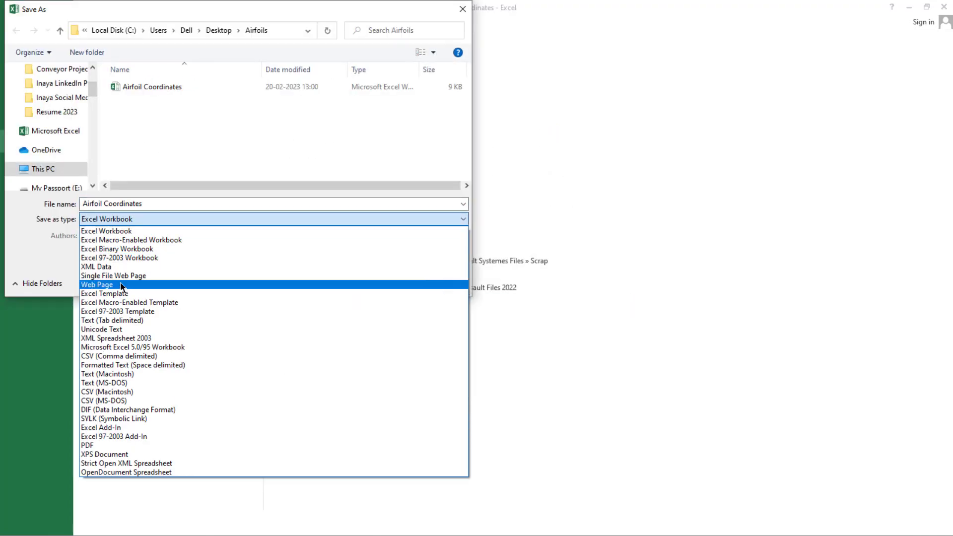
left_click(140, 365)
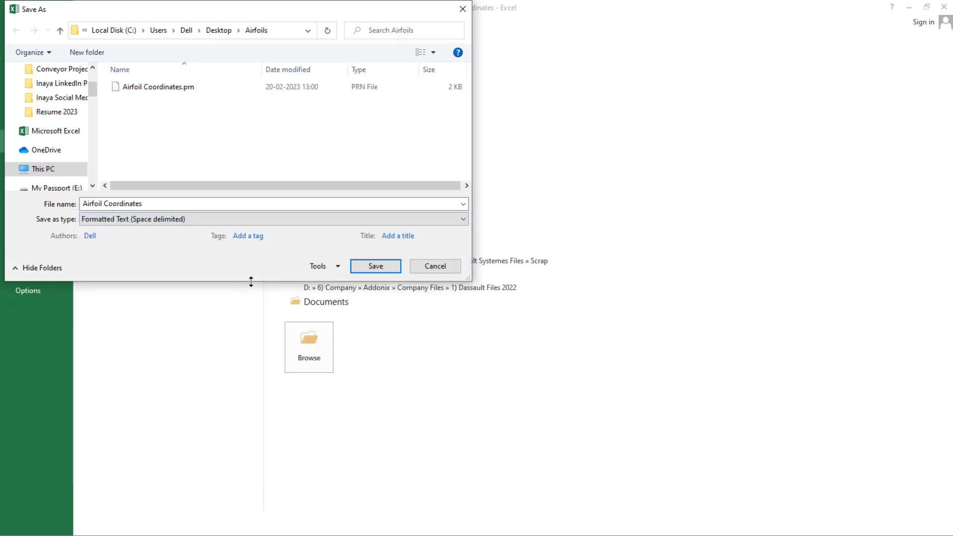
left_click(365, 272)
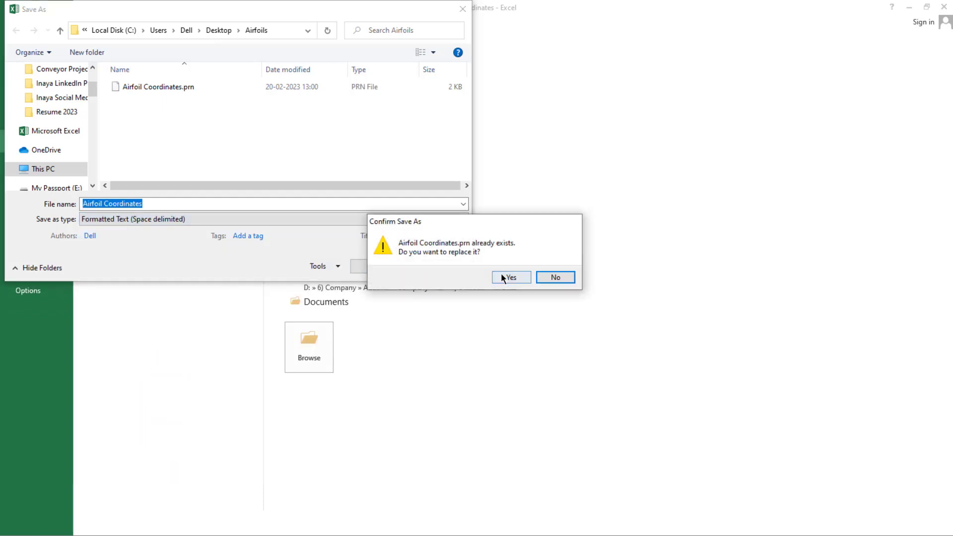
left_click(501, 275)
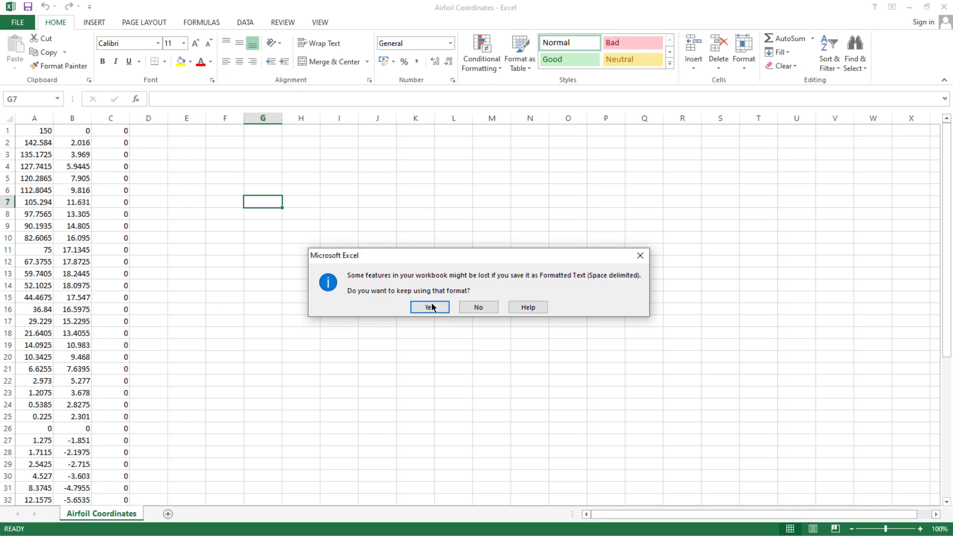
left_click(430, 307)
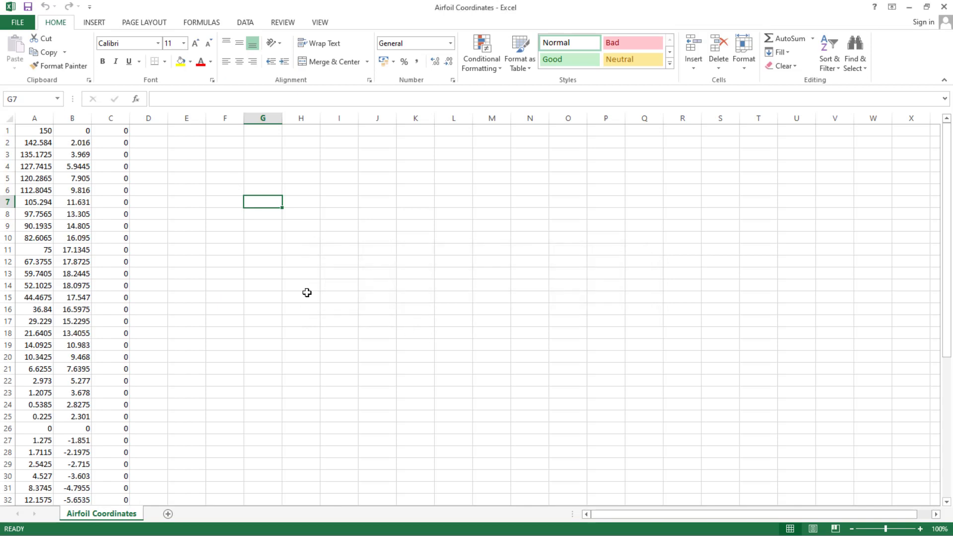
Save the workbook in the Airfoils folder as Airfoil Coordinates in Text (Tab delimited) format, keeping that format
left_click(17, 22)
left_click(28, 143)
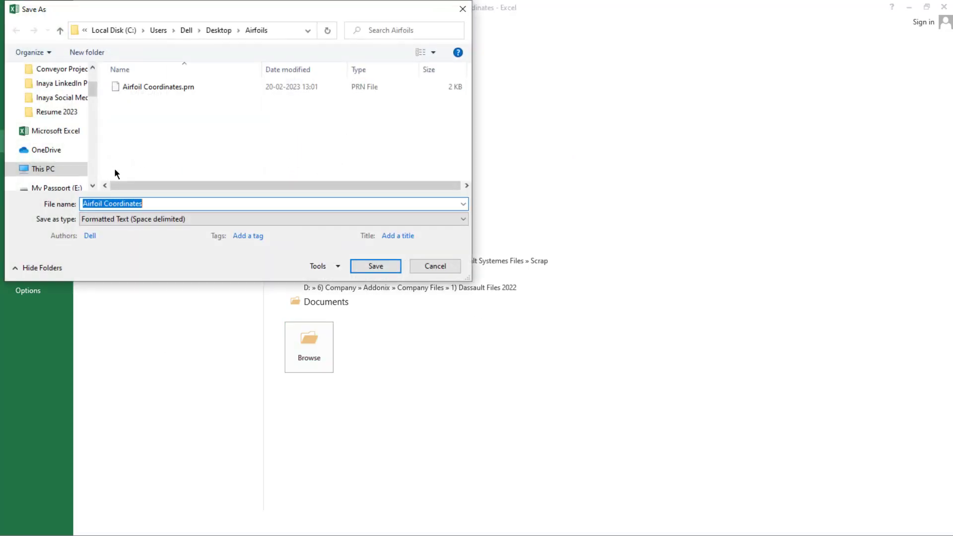
left_click(140, 222)
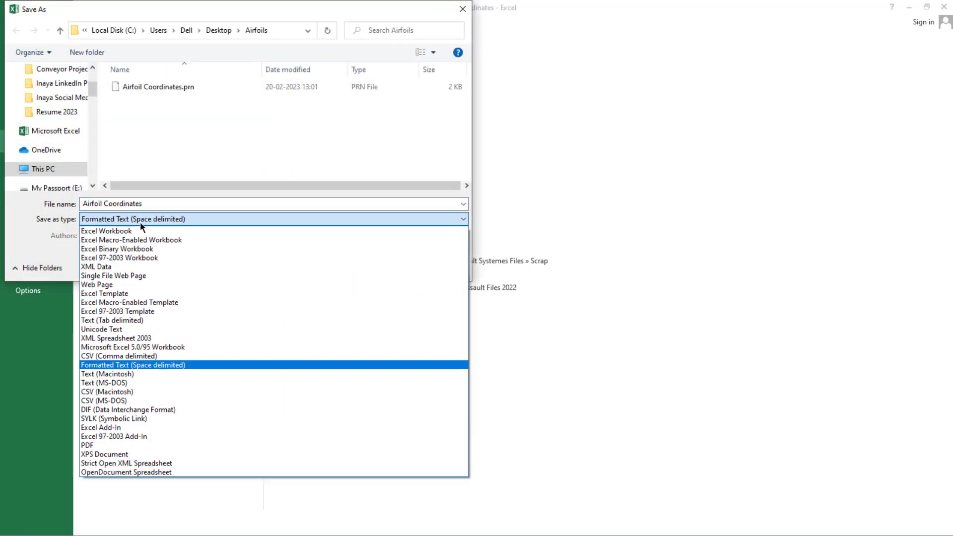
left_click(158, 319)
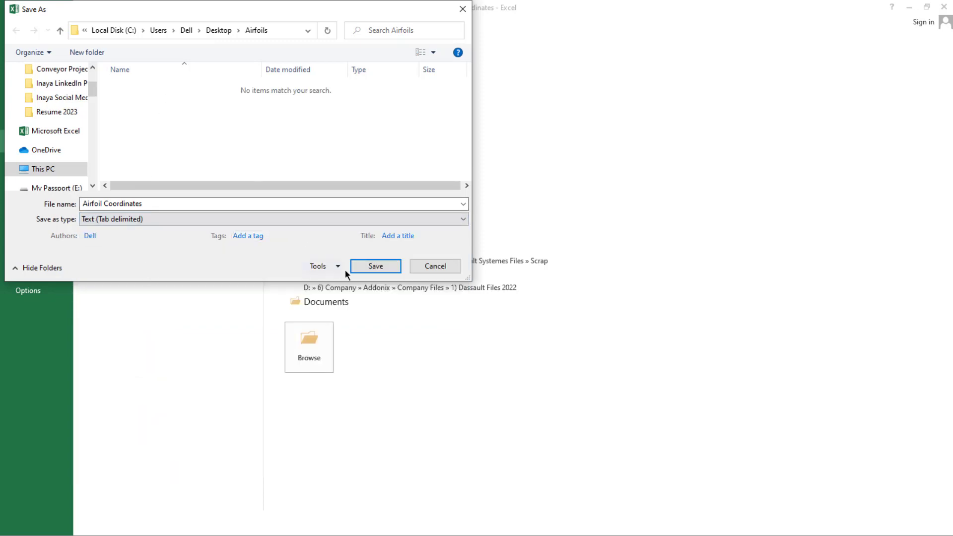
left_click(371, 267)
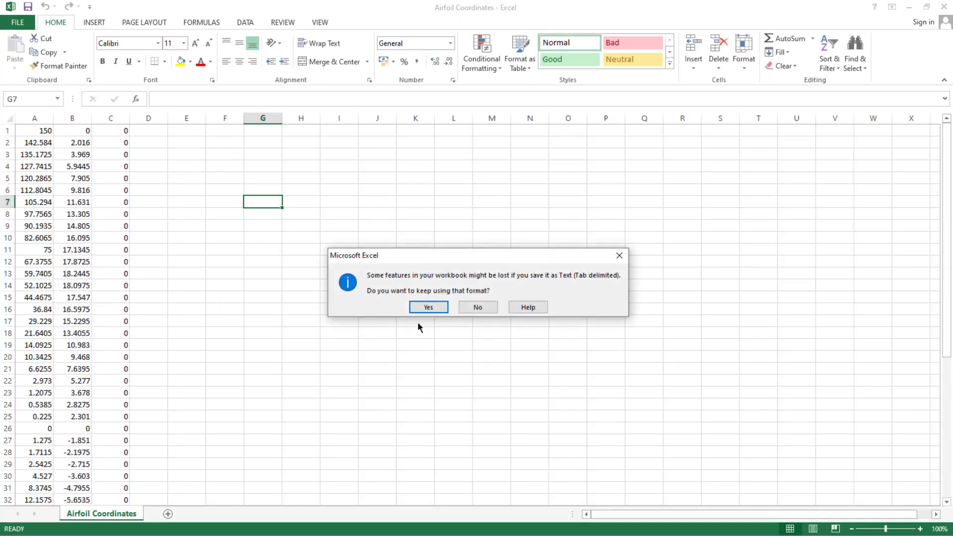
left_click(423, 307)
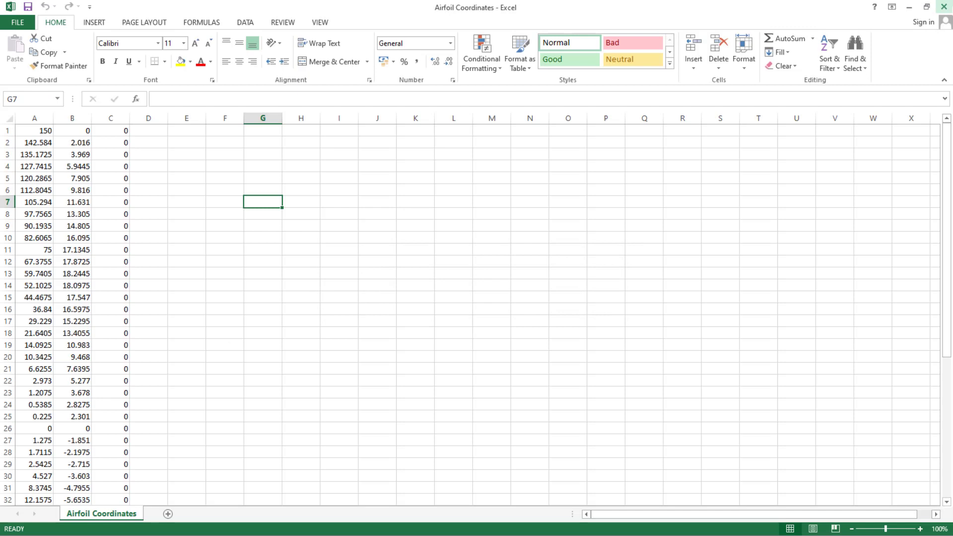
Close the workbook, saving it over the existing Airfoil Coordinates text file in Text (Tab delimited) format
left_click(944, 6)
left_click(426, 289)
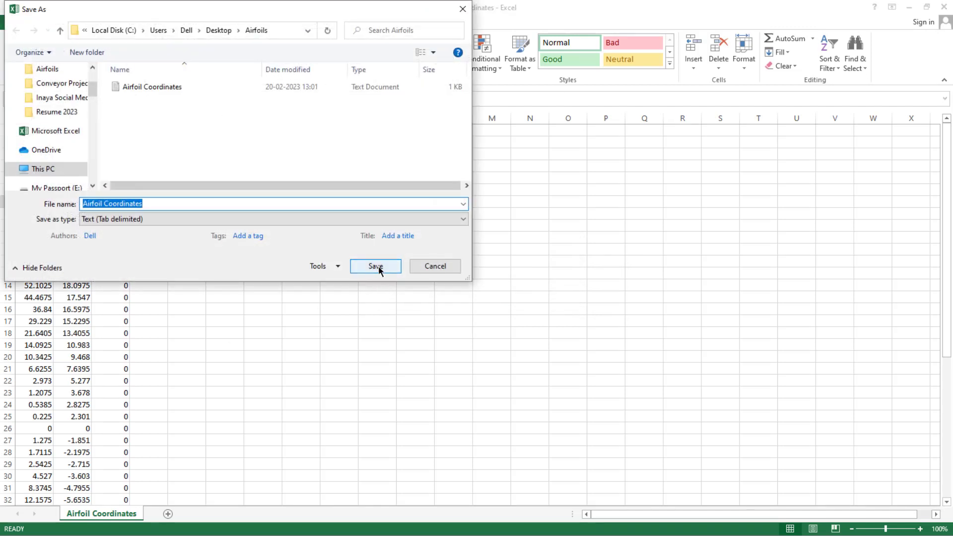
left_click(378, 269)
left_click(512, 277)
left_click(437, 308)
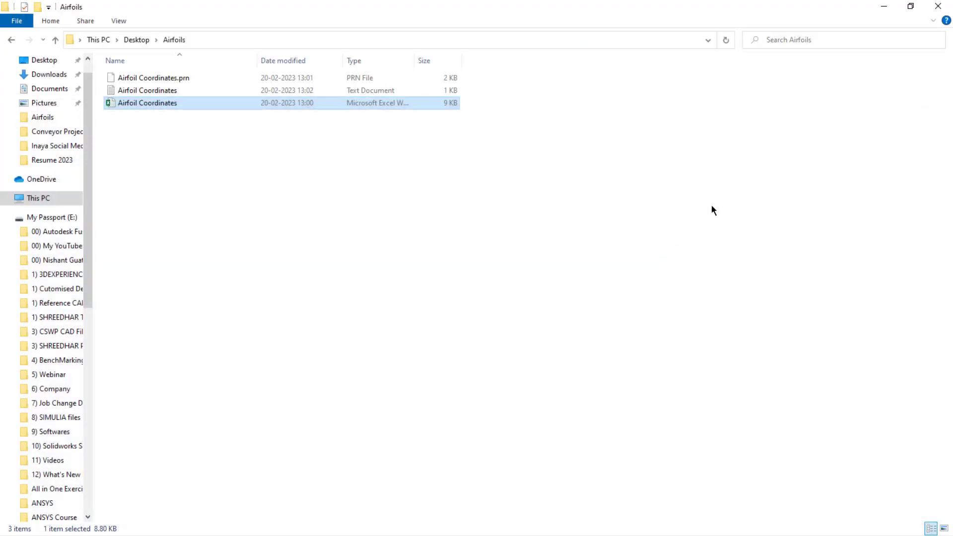
Close File Explorer, return to SOLIDWORKS and create the XYZ curve from the Airfoil Coordinates text file
left_click(938, 6)
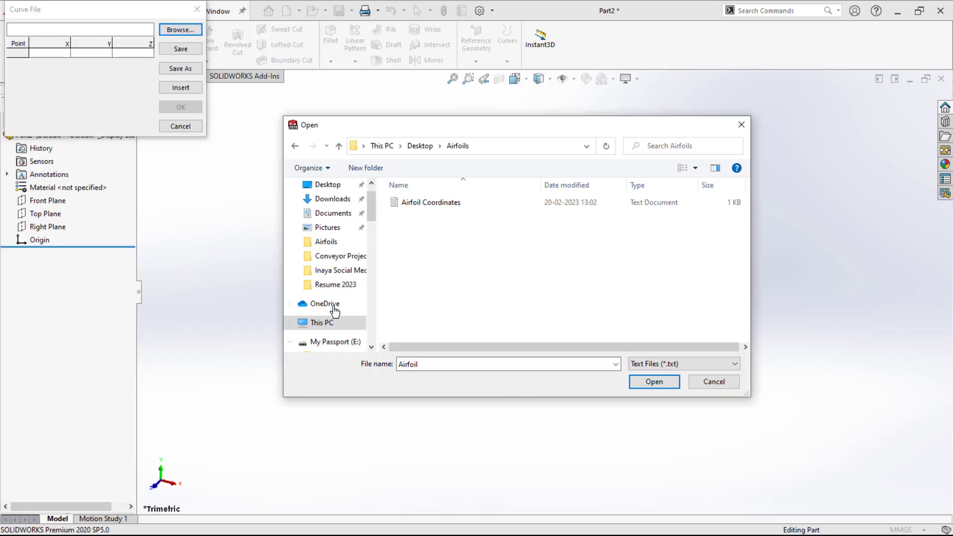
left_click(427, 202)
left_click(653, 382)
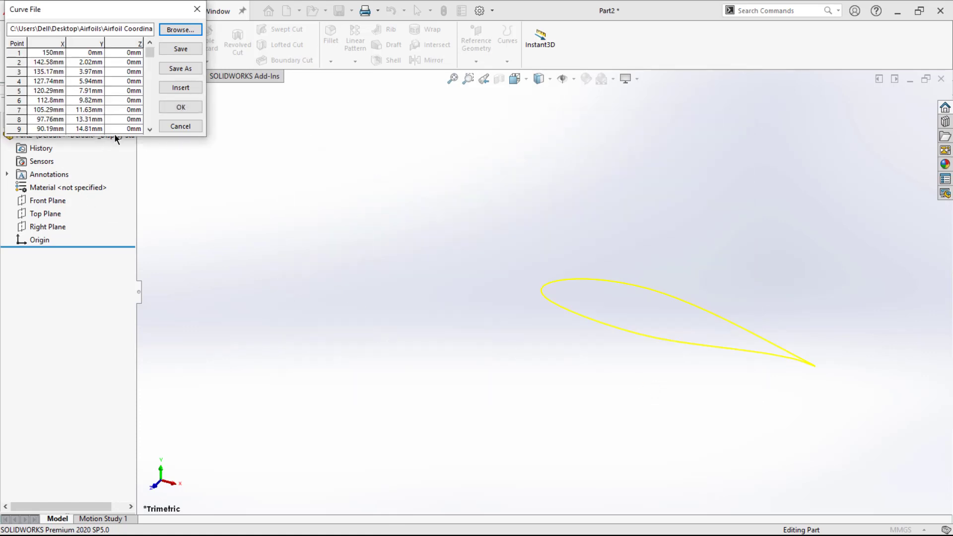
left_click(181, 107)
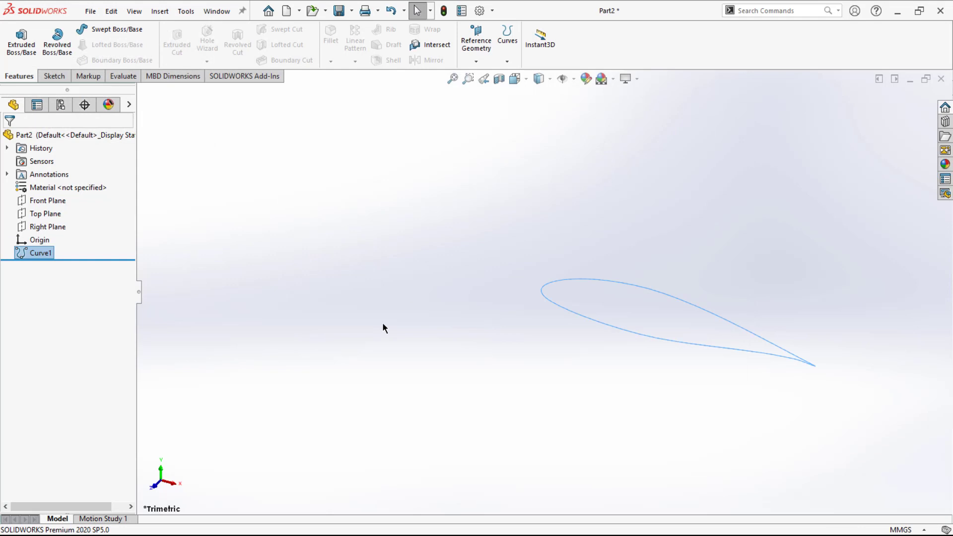
left_click(23, 254)
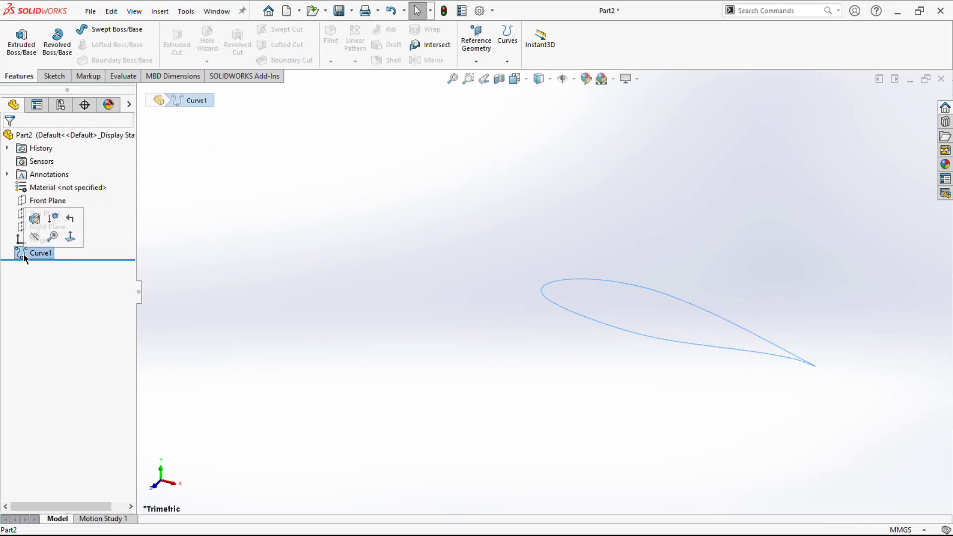
left_click(296, 294)
Start a sketch on the Front Plane and convert the imported airfoil curve into sketch entities
left_click(38, 199)
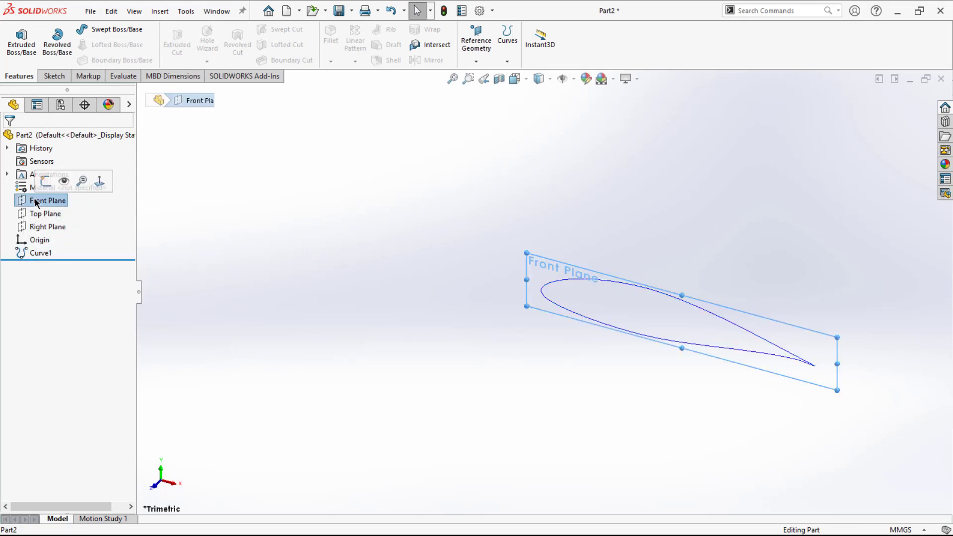
left_click(50, 181)
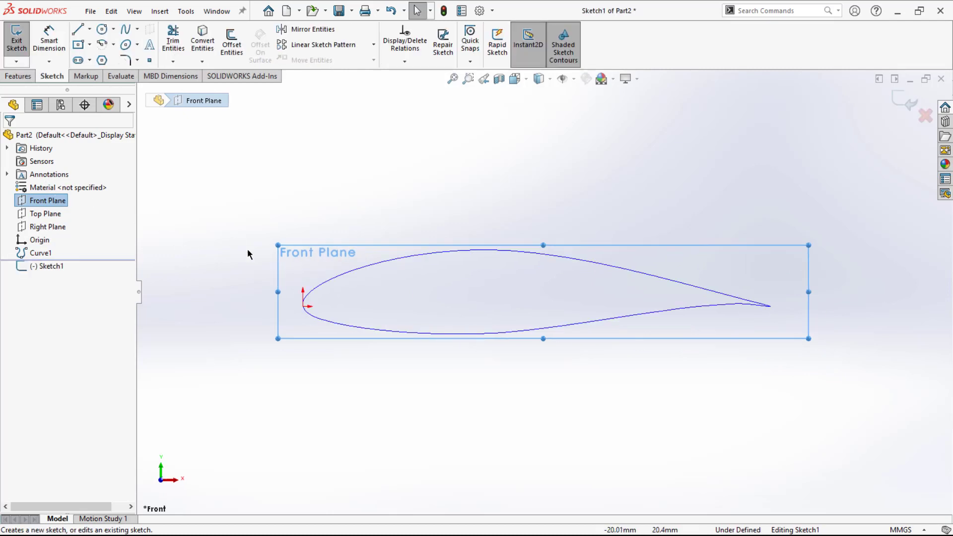
left_click(356, 269)
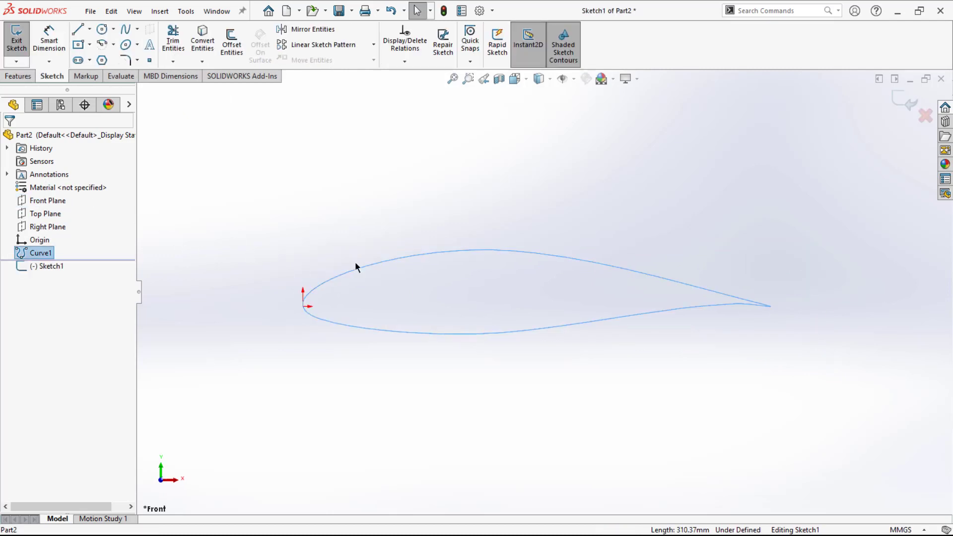
left_click(197, 50)
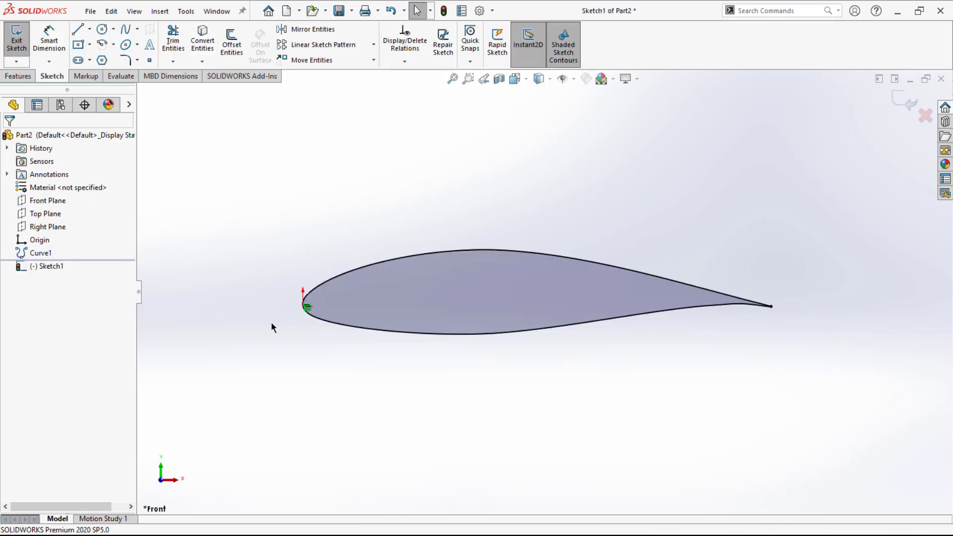
Sketch a circle of about 349 mm radius around the airfoil, centred behind its trailing edge and level with the origin
key("z")
key("z")
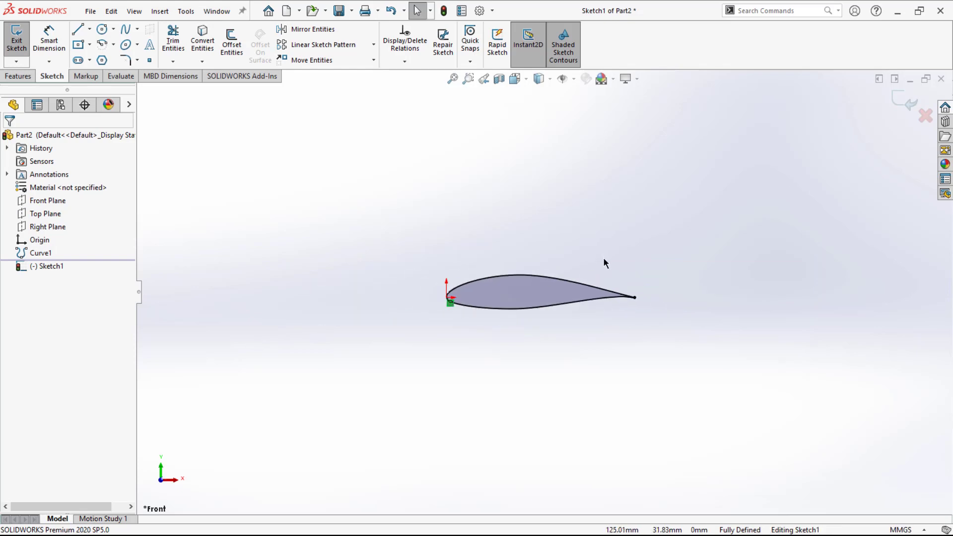
scroll(536, 272, "down", 3)
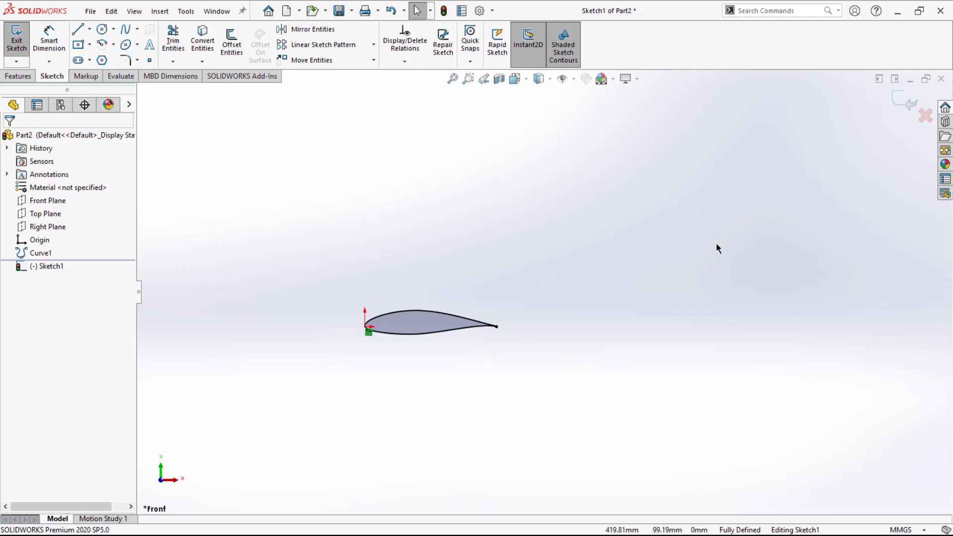
left_click(102, 30)
left_click(564, 327)
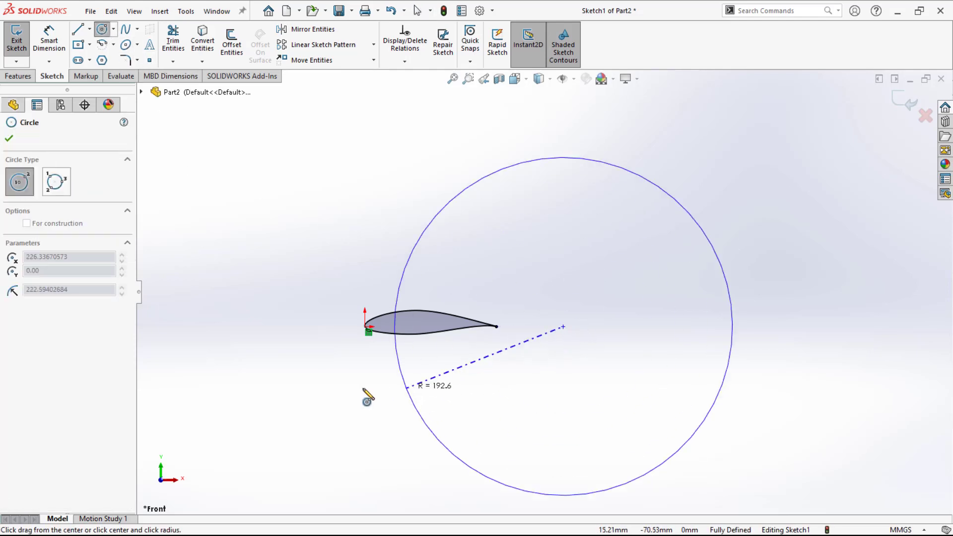
left_click(258, 322)
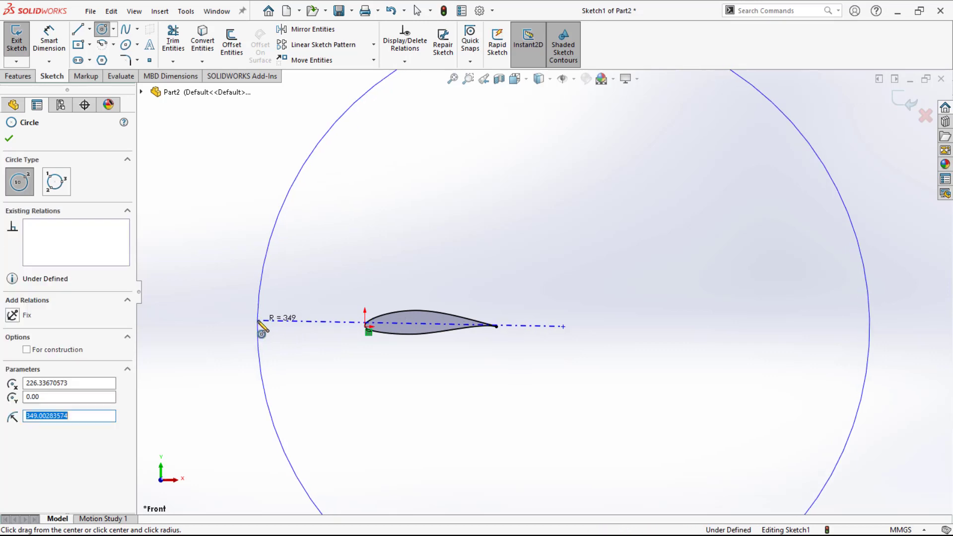
key("f")
key("Escape")
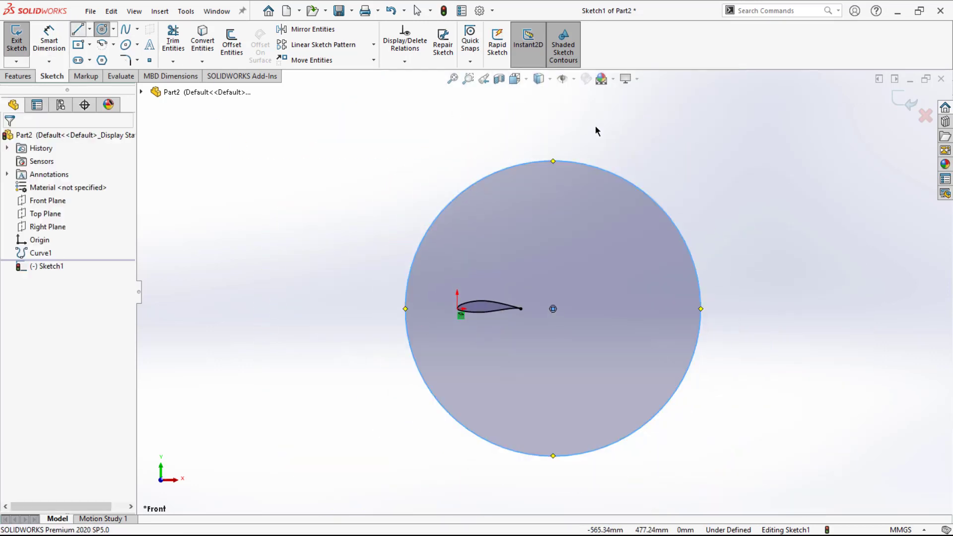
Draw horizontal lines about 768 mm long downstream from the circle's upper and lower quadrant points, joined by a vertical line
key("l")
left_click(553, 160)
left_click(879, 160)
left_click(879, 456)
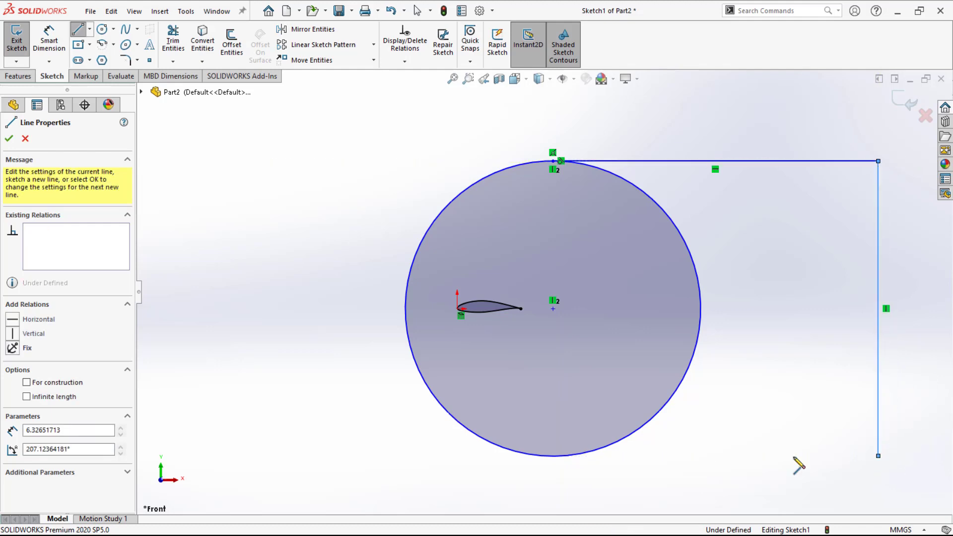
left_click(553, 456)
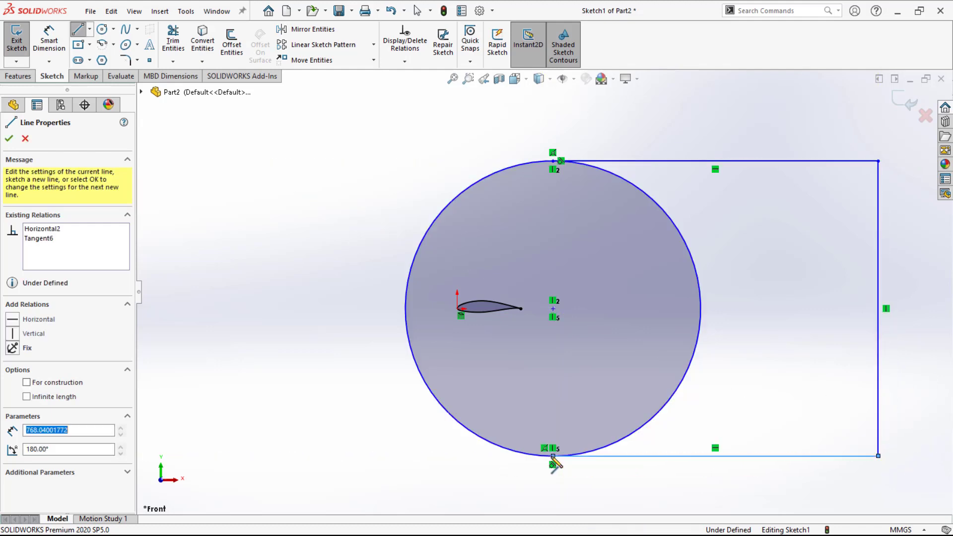
key("Escape")
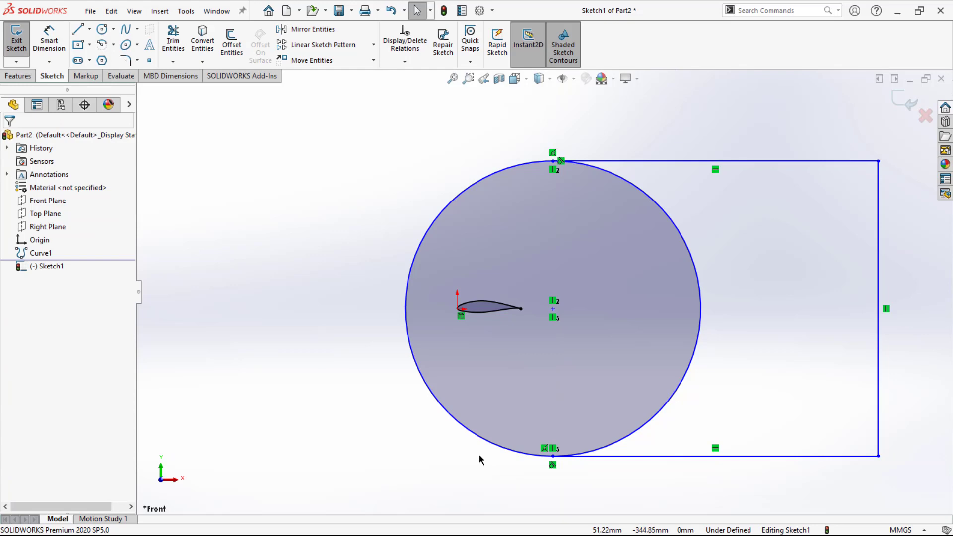
Dimension the distance between the airfoil's trailing edge and the circle's centre as 400 mm
left_click(49, 43)
left_click(553, 309)
left_click(521, 309)
left_click(540, 358)
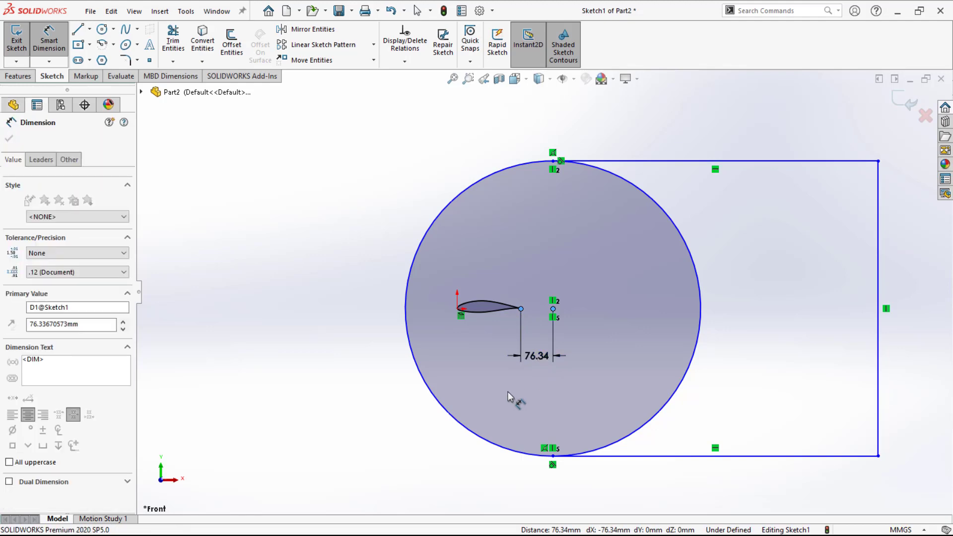
key("Return")
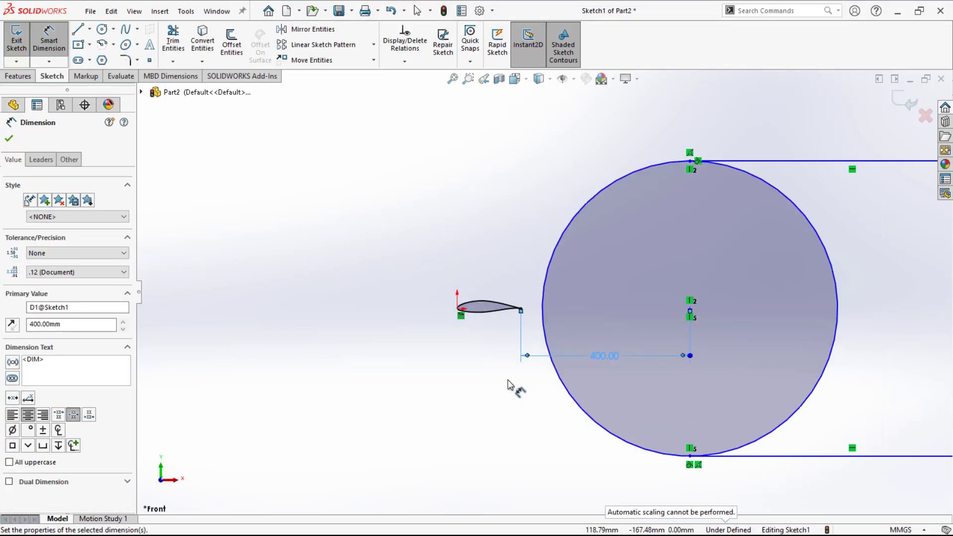
Dimension the circle's diameter as 7500 mm
scroll(537, 318, "up", 3)
left_click(552, 259)
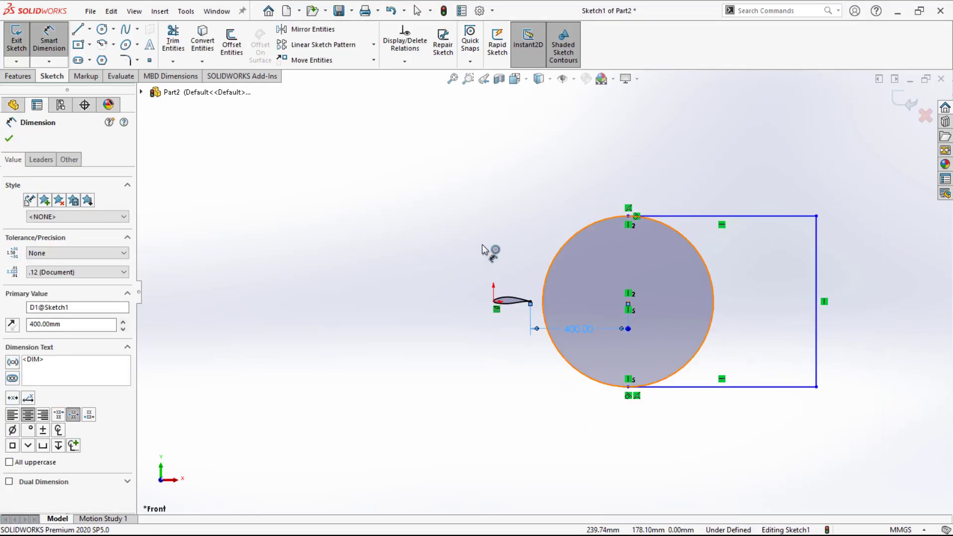
left_click(332, 167)
type("7500")
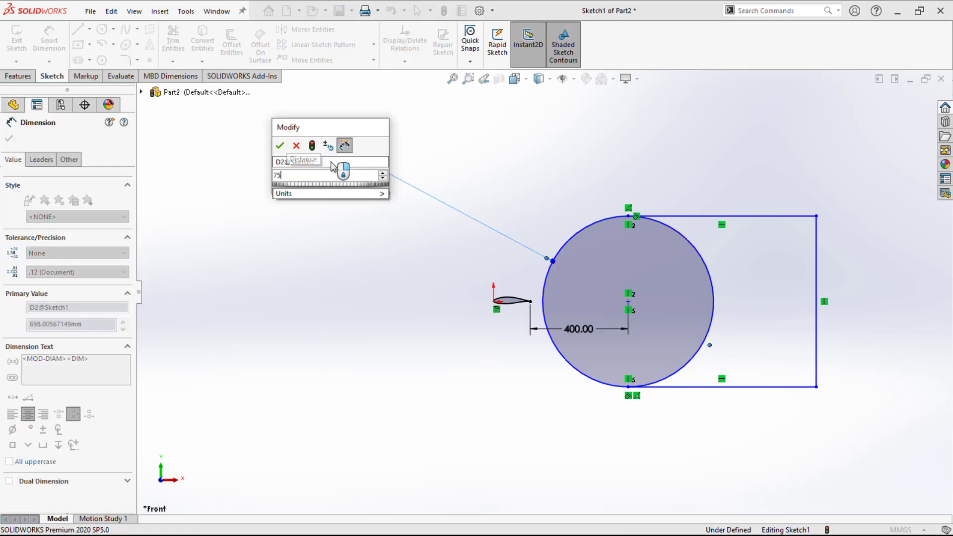
key("Return")
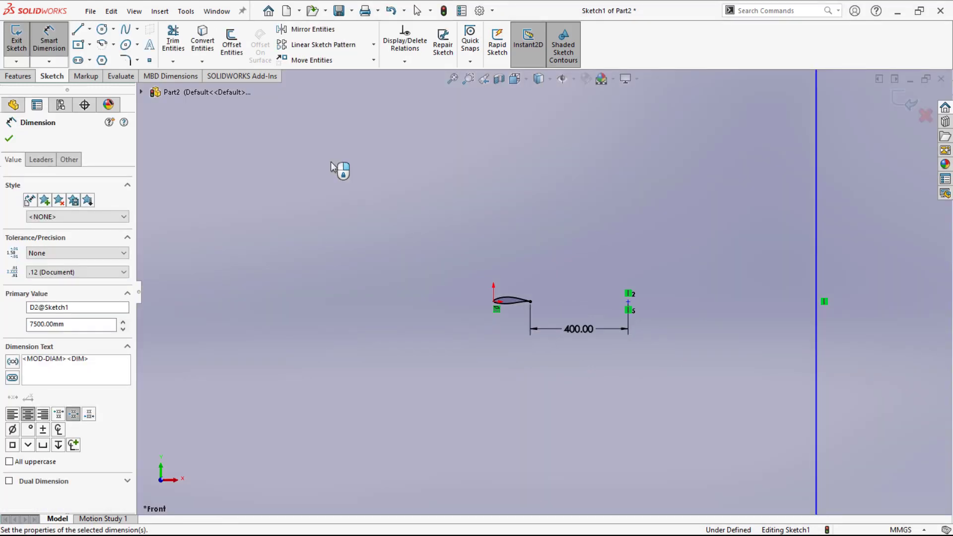
scroll(381, 222, "up", 3)
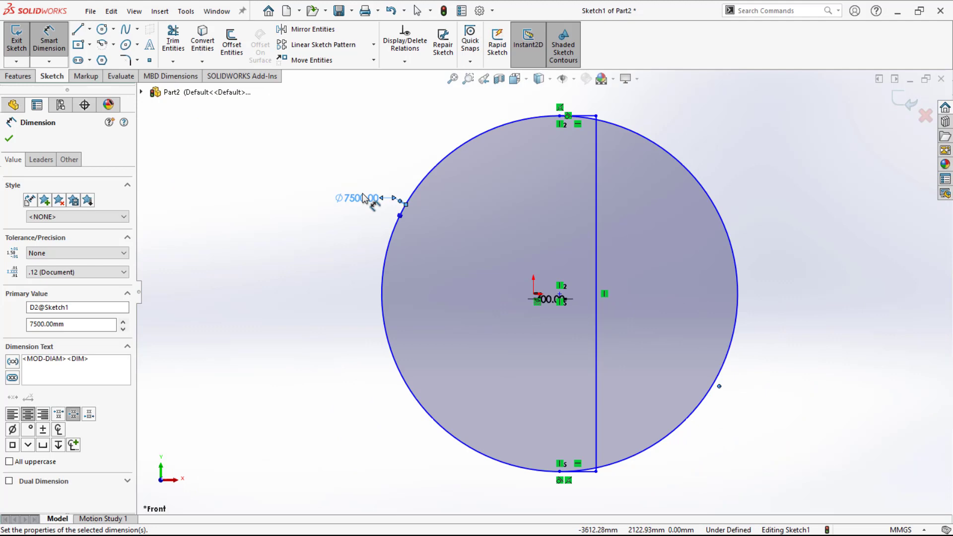
Set the circle's diameter to 7500/2 mm
double_click(363, 196)
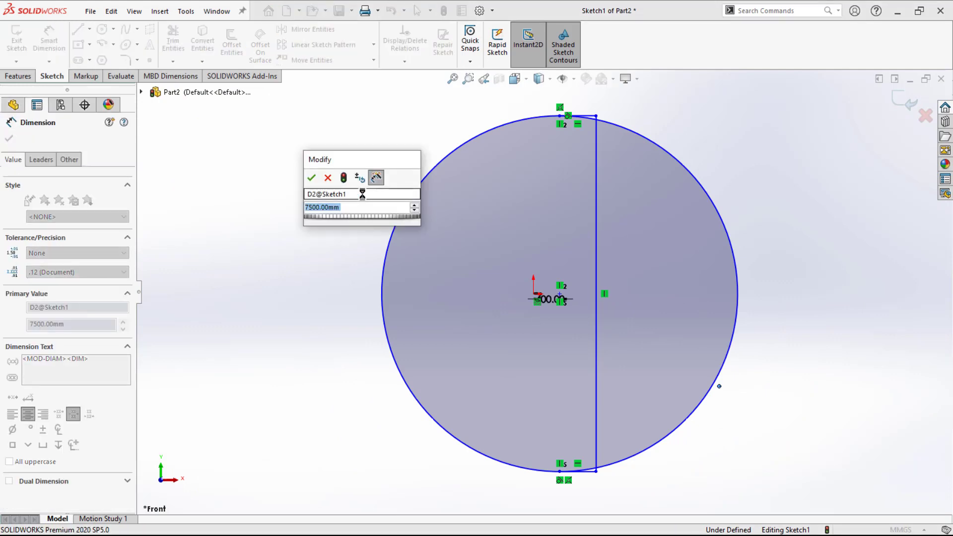
type("750")
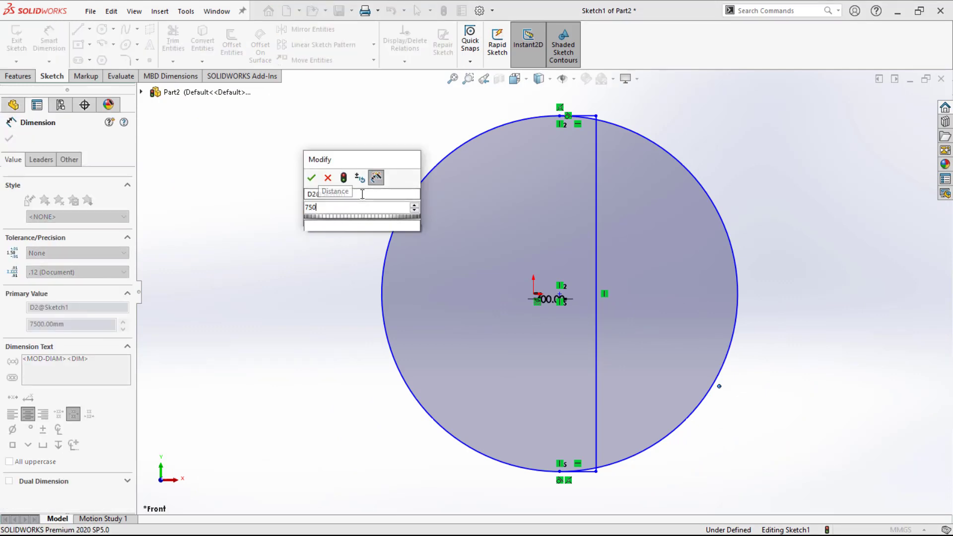
type("0/2")
key("Return")
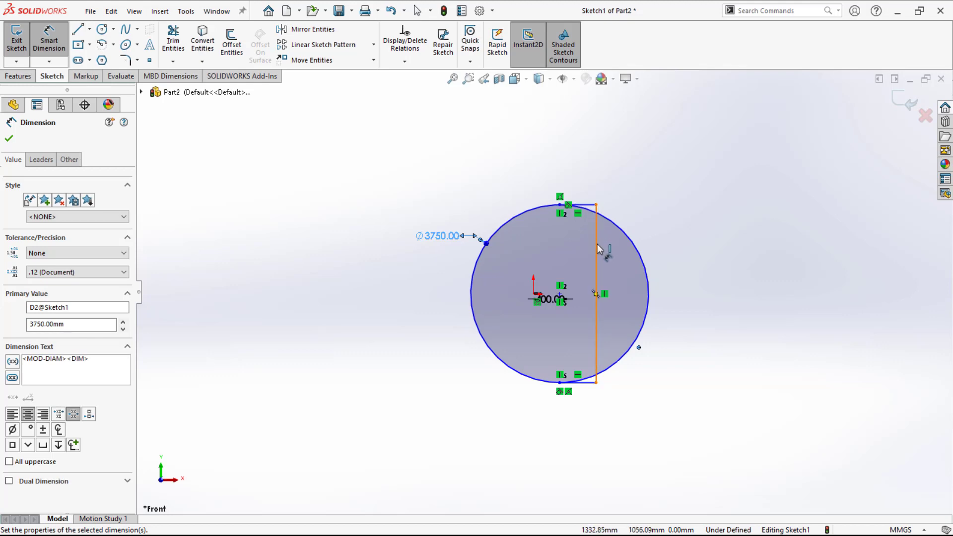
key("Escape")
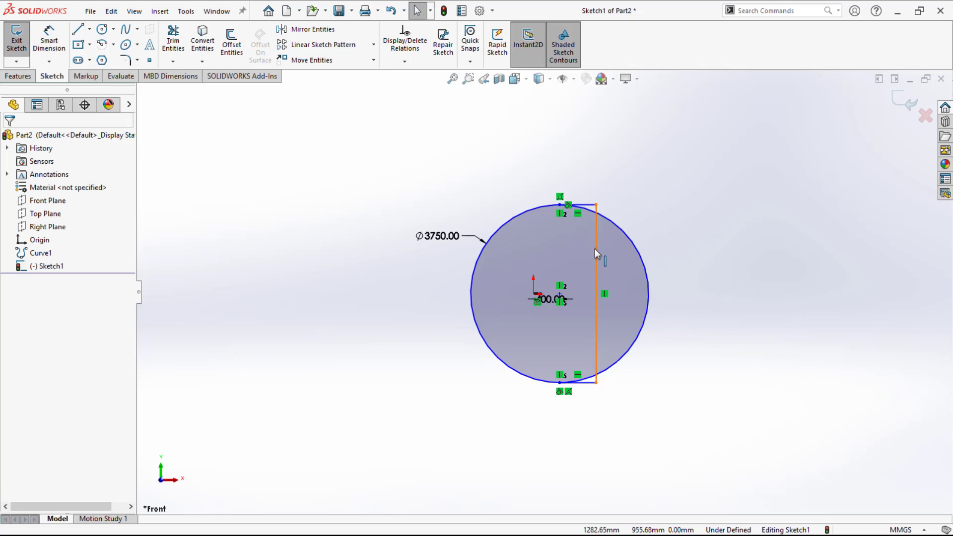
Complete the C-shaped outline around the airfoil with a 3500 mm arc radius and 7500 mm straight edges, and exit the sketch
left_click_drag(672, 263, 869, 281)
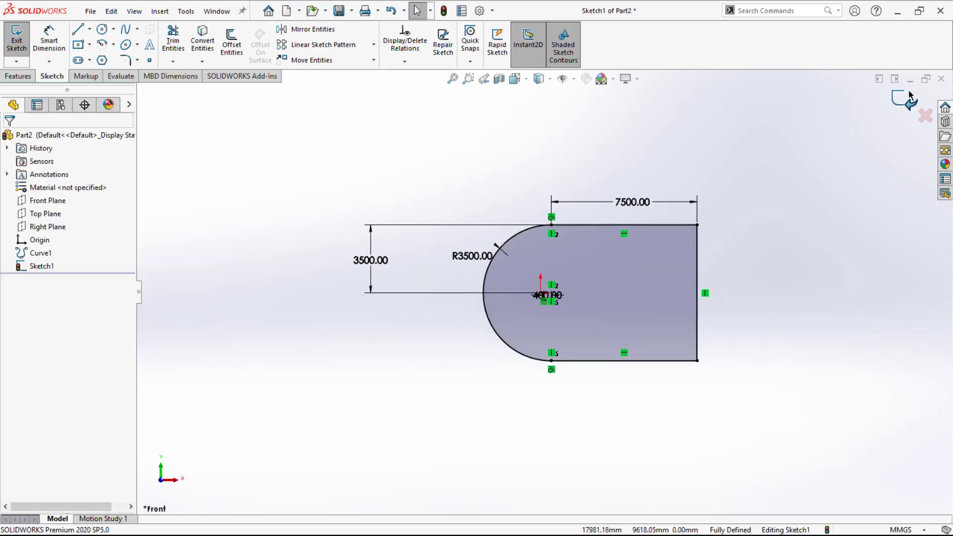
left_click(901, 98)
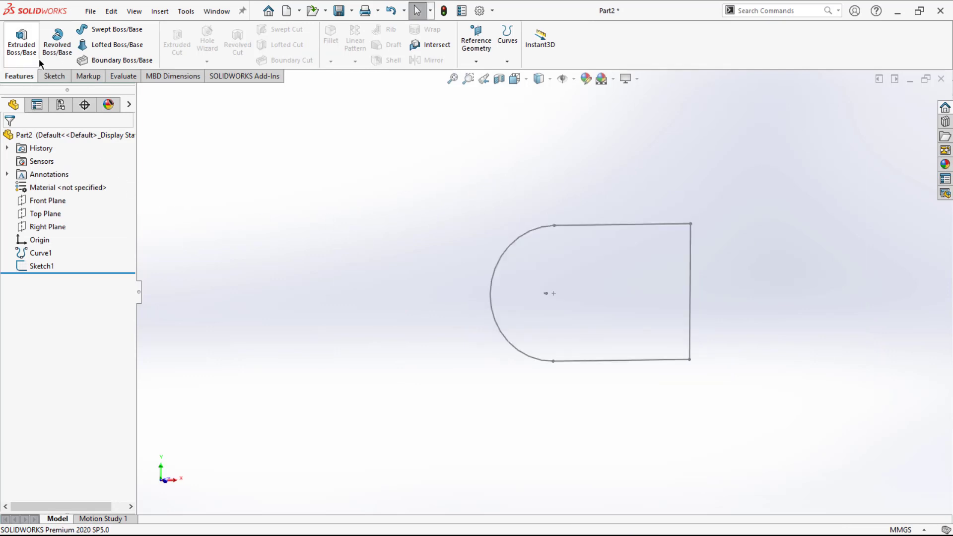
Extrude Sketch1 from its sketch plane as a blind boss 0.10 mm deep
left_click(21, 41)
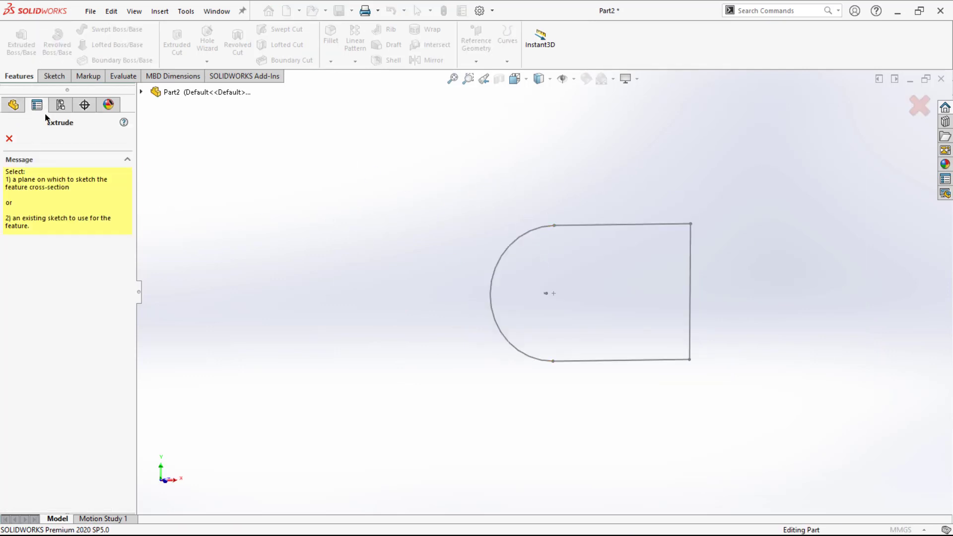
left_click(142, 93)
left_click(175, 222)
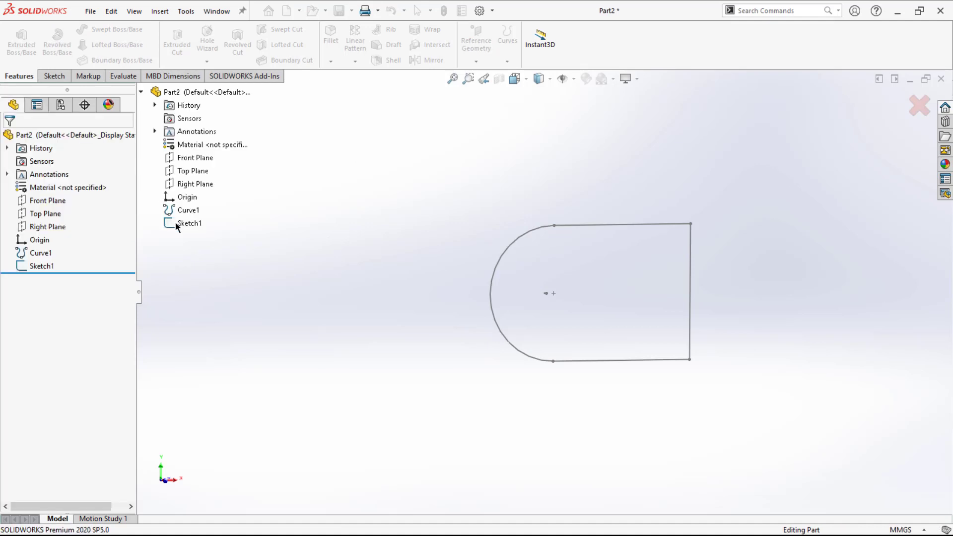
type("0.10mm")
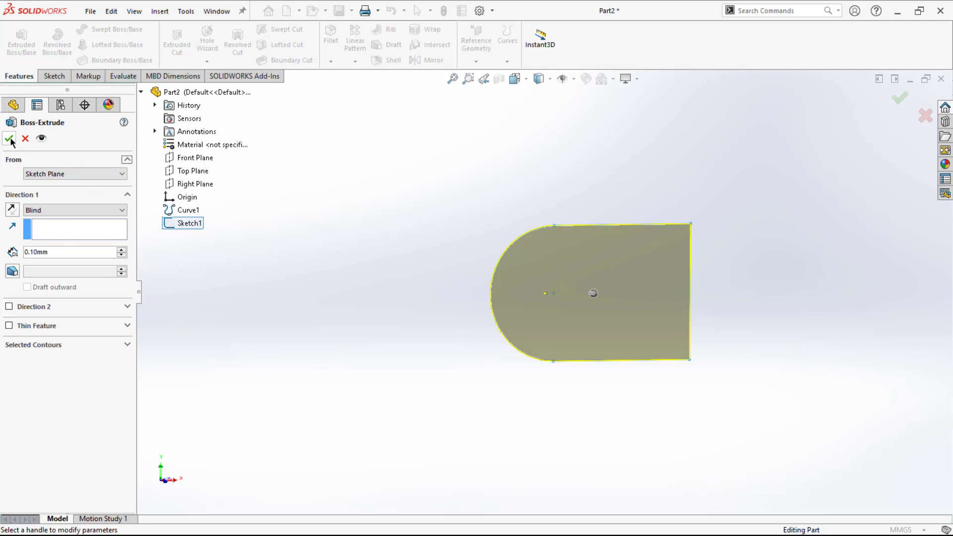
left_click(9, 139)
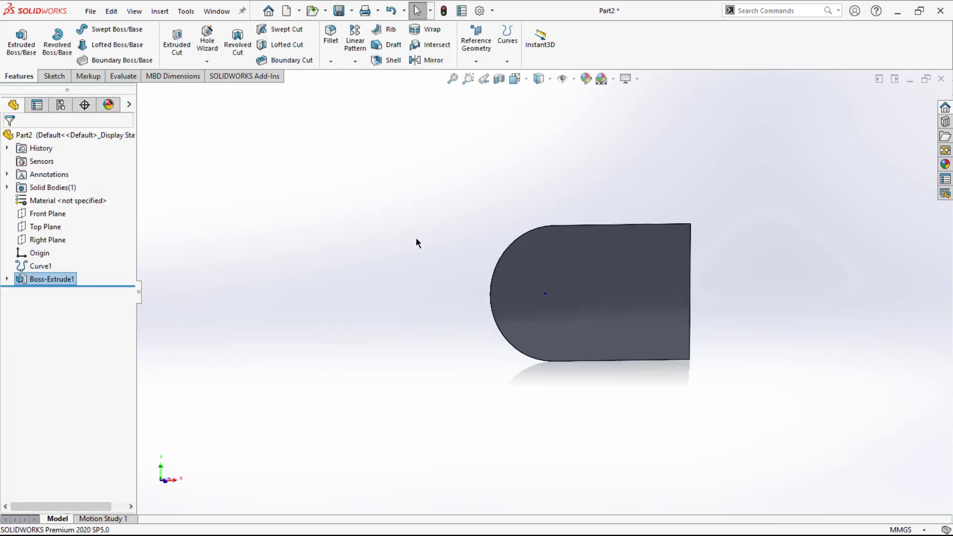
Examine the airfoil cut-out in the extruded domain, comparing its edges with the imported curve, and return to the isometric view
scroll(528, 288, "down", 5)
scroll(527, 288, "up", 5)
scroll(646, 323, "down", 3)
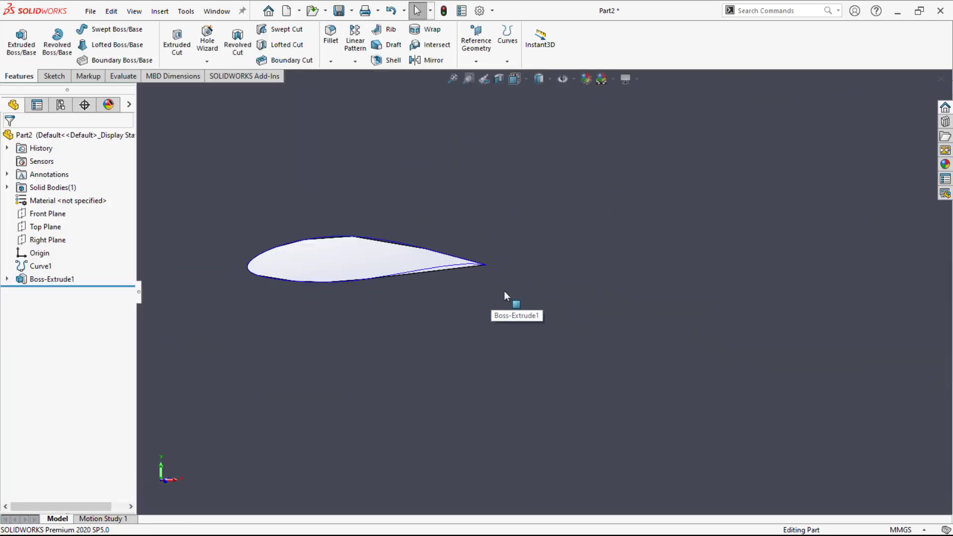
scroll(397, 271, "up", 3)
scroll(398, 270, "up", 5)
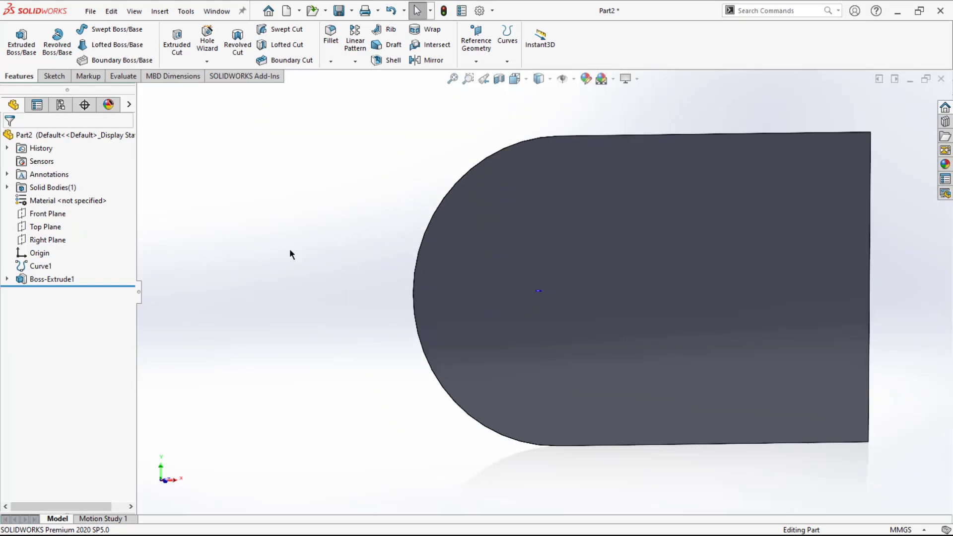
scroll(290, 251, "down", 3)
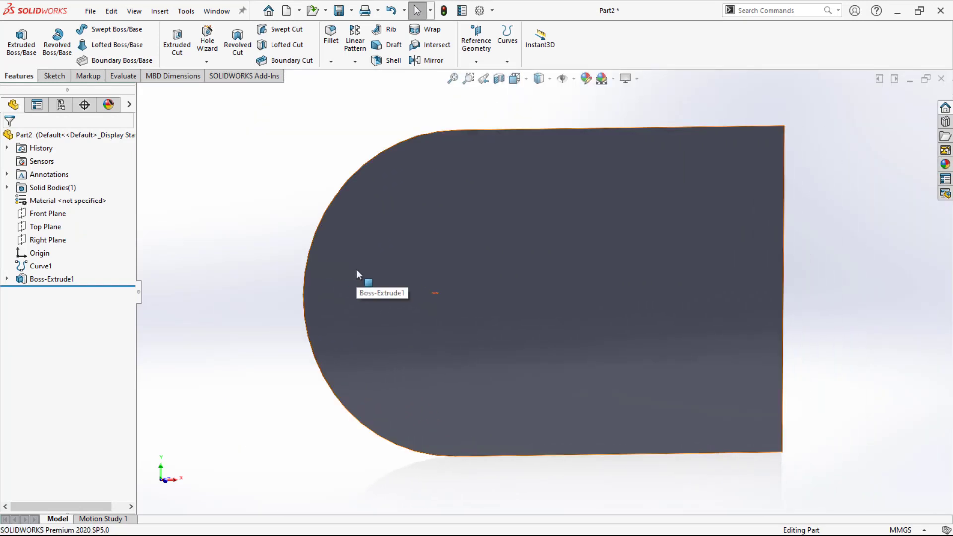
scroll(407, 320, "down", 5)
scroll(512, 237, "down", 10)
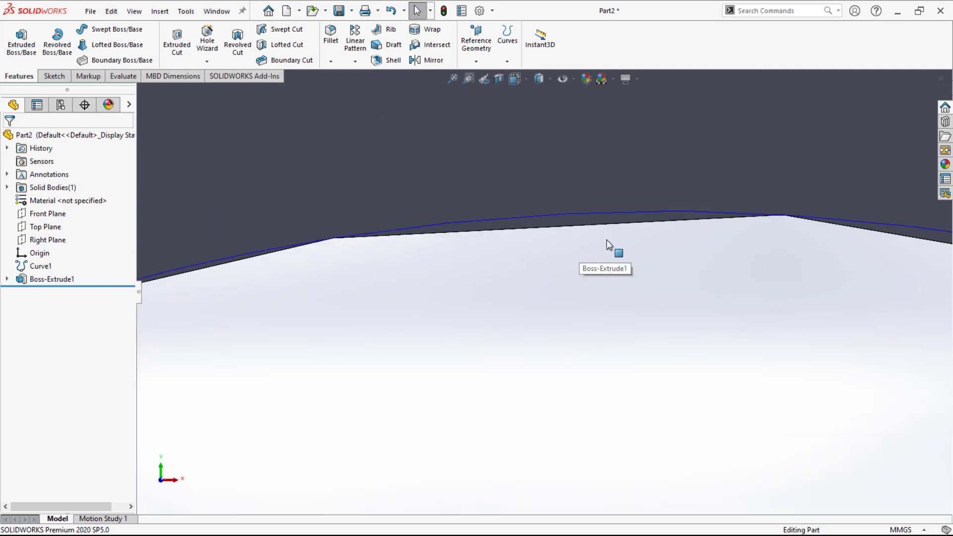
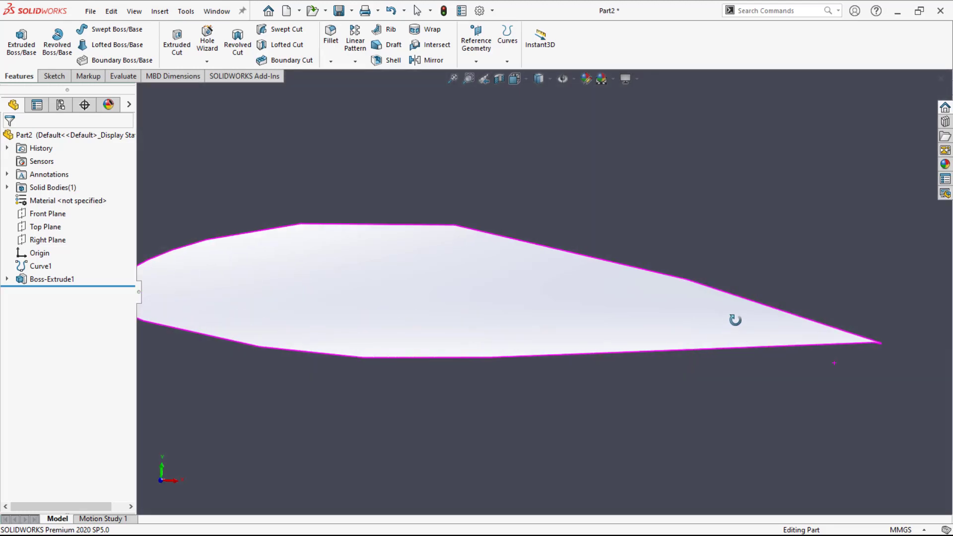
key("Escape")
scroll(521, 304, "down", 3)
scroll(520, 164, "down", 5)
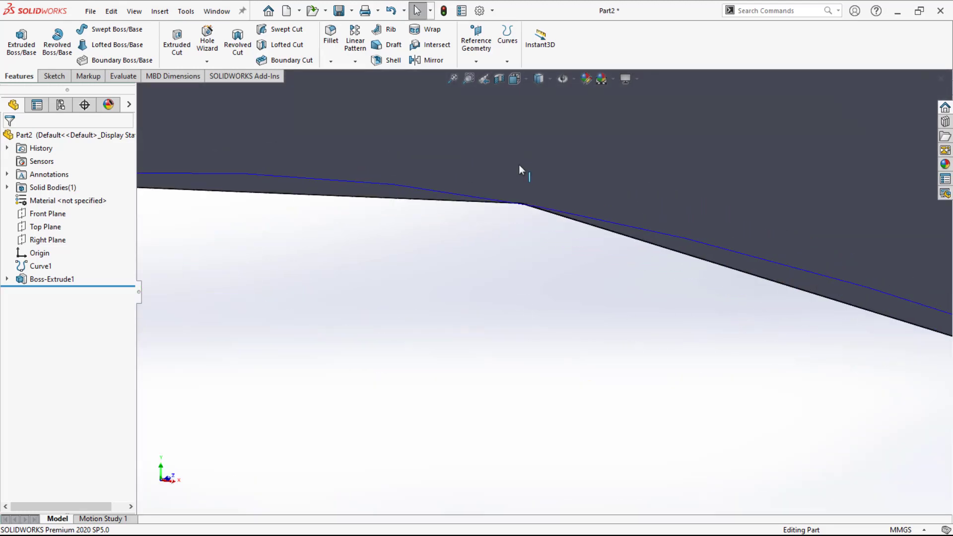
middle_click_drag(553, 259, 503, 276)
scroll(509, 298, "up", 8)
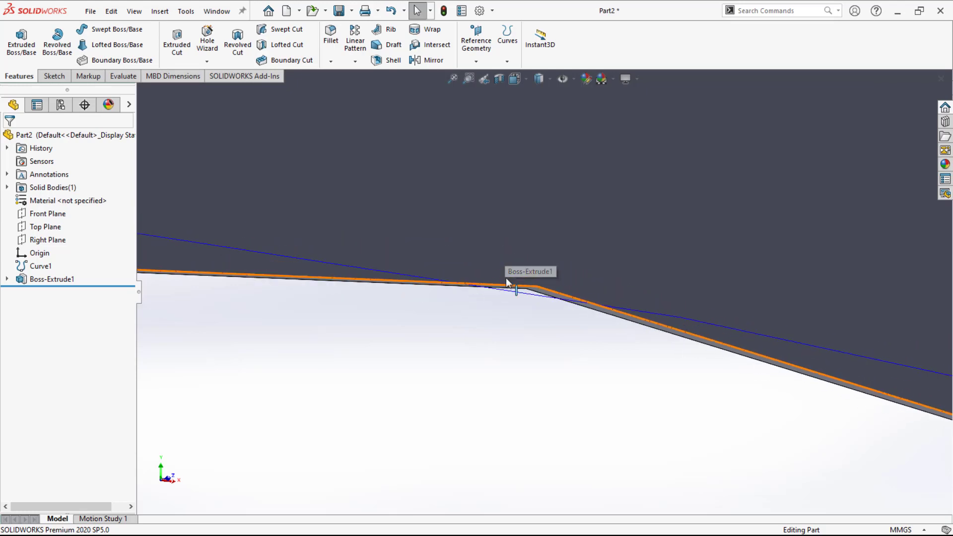
scroll(511, 298, "up", 2)
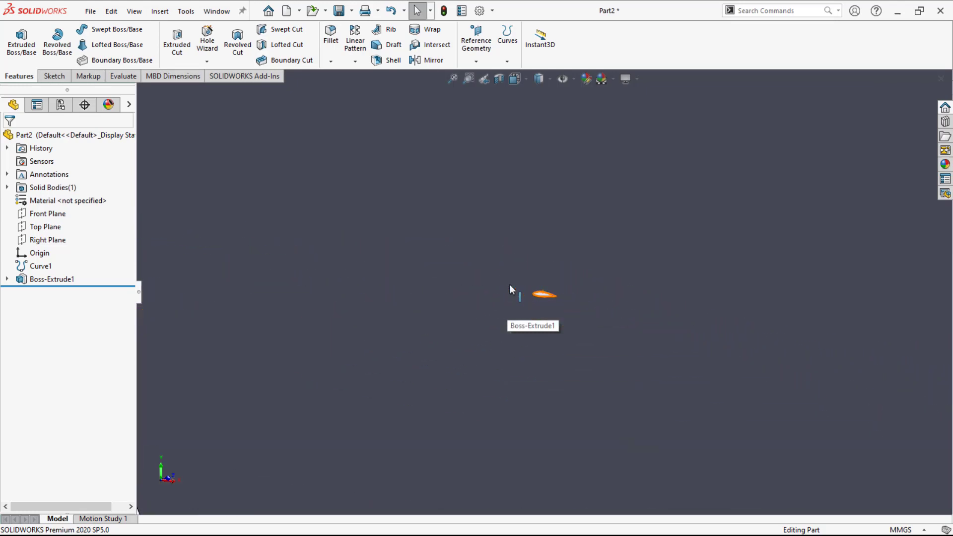
key("f")
middle_click_drag(379, 287, 329, 203)
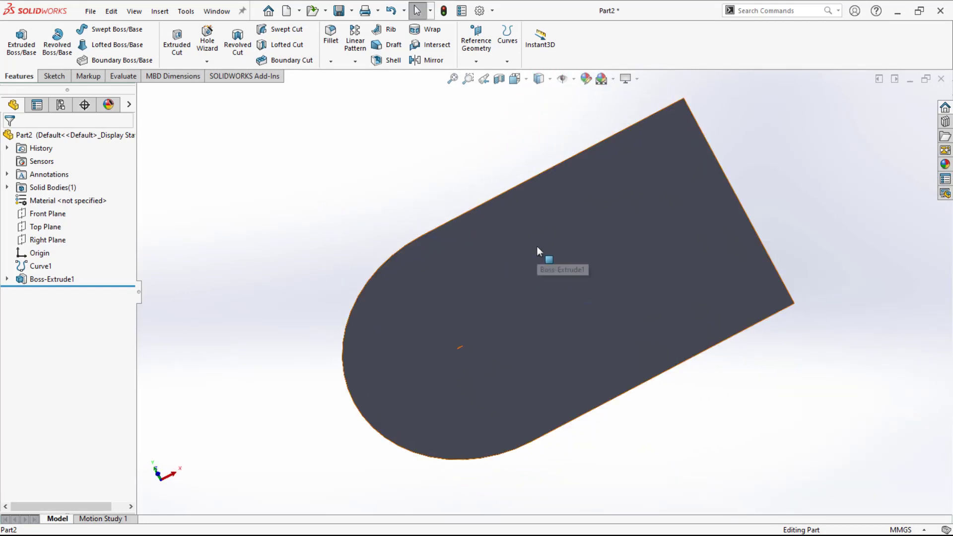
key("ctrl+7")
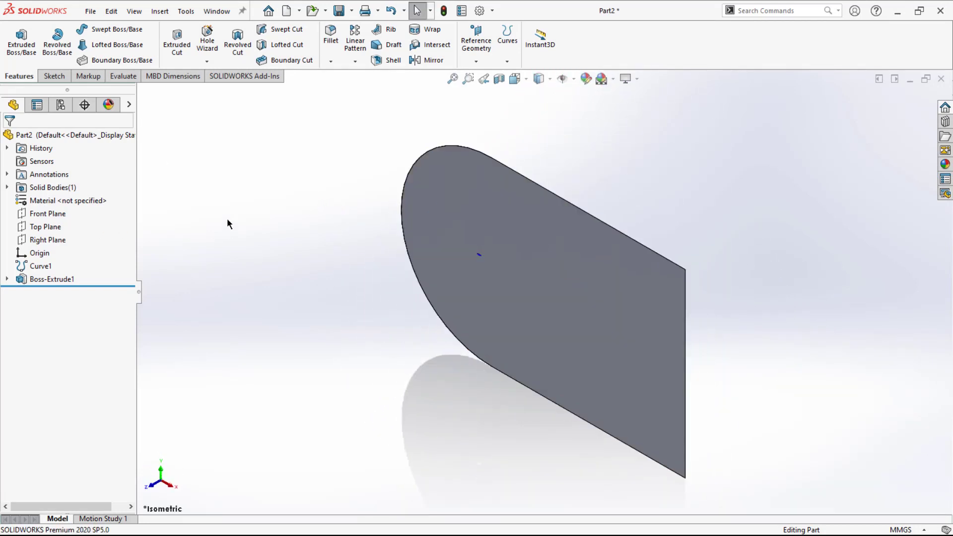
Save the part to the Desktop as a STEP AP214 file named Part2
left_click(352, 10)
left_click(357, 42)
scroll(327, 229, "up", 3)
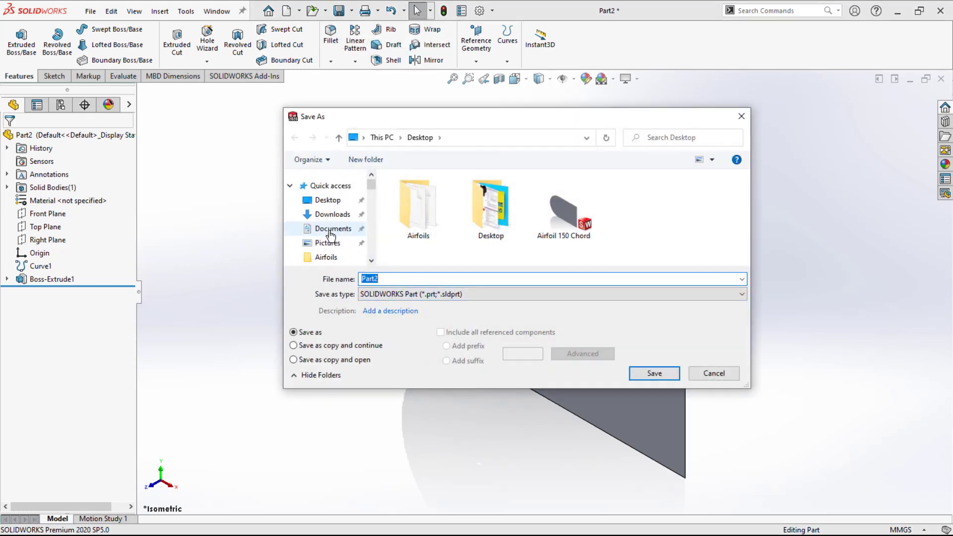
left_click(328, 200)
left_click(381, 294)
scroll(392, 268, "down", 2)
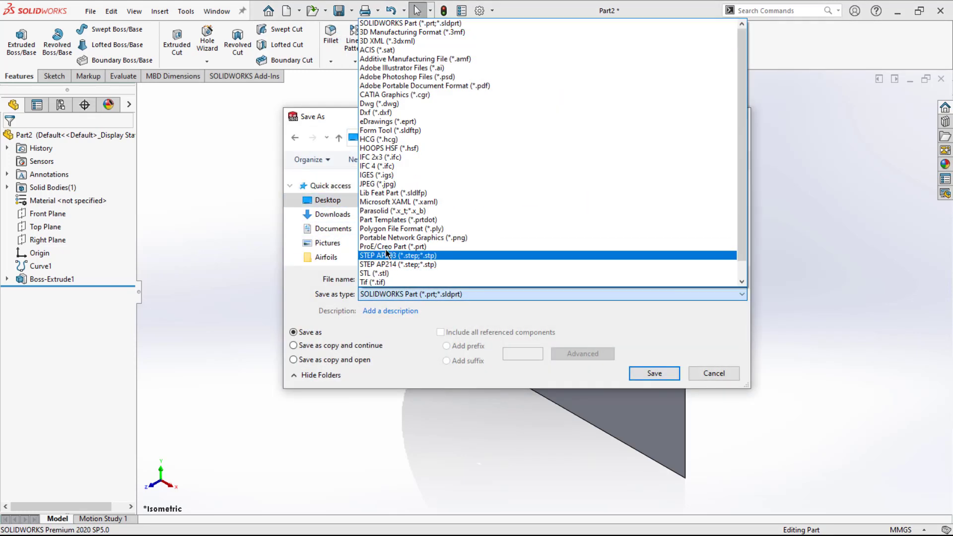
left_click(392, 265)
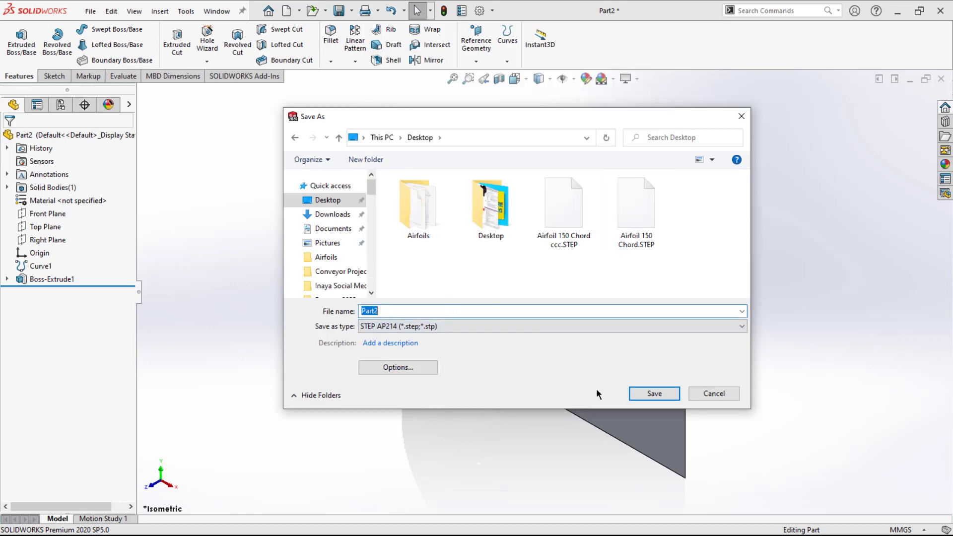
left_click(649, 390)
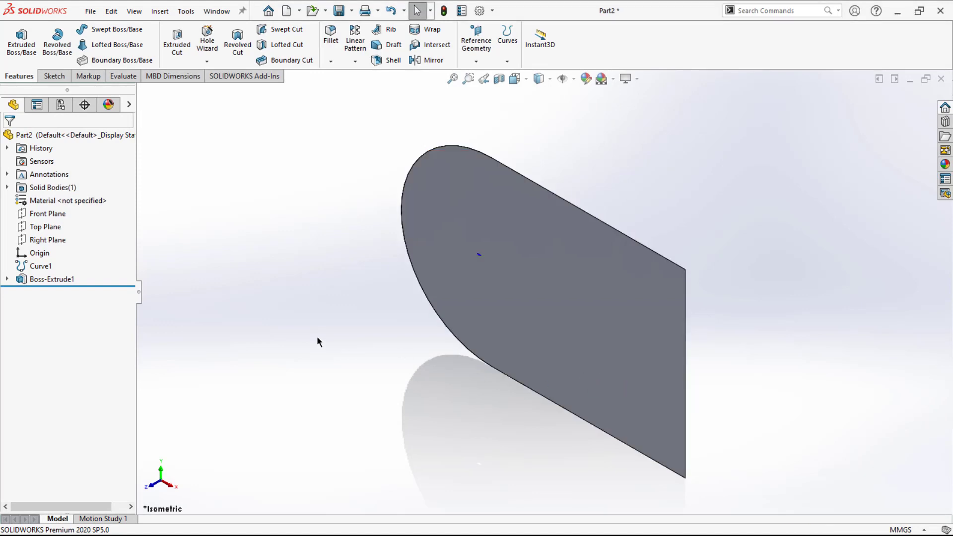
Launch ANSYS Workbench from the installed ANSYS 18.1 programs
key("super")
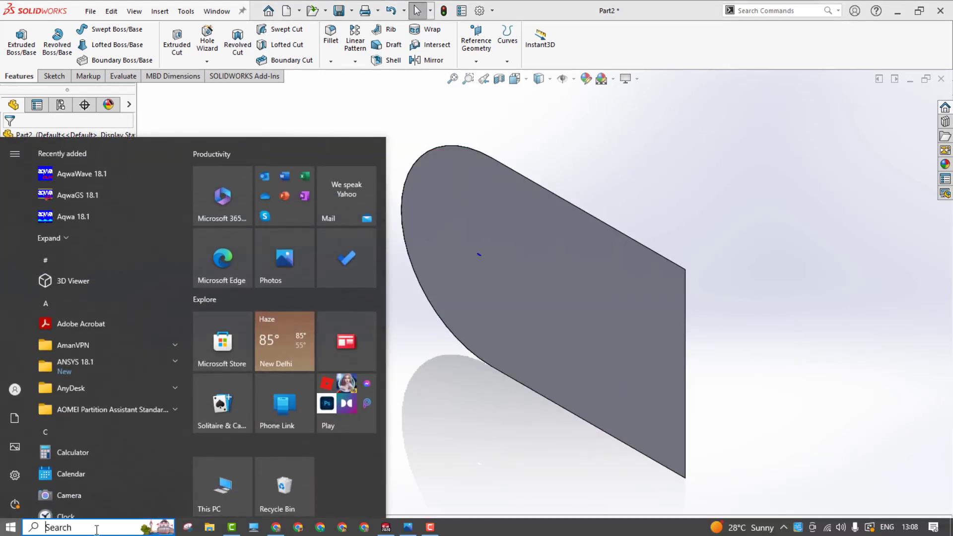
left_click(173, 366)
scroll(138, 408, "down", 5)
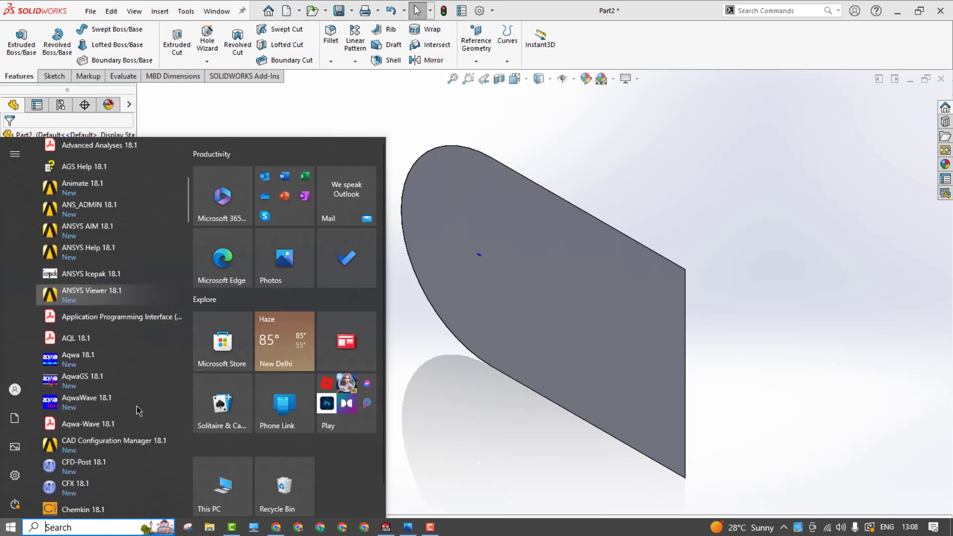
scroll(138, 409, "down", 5)
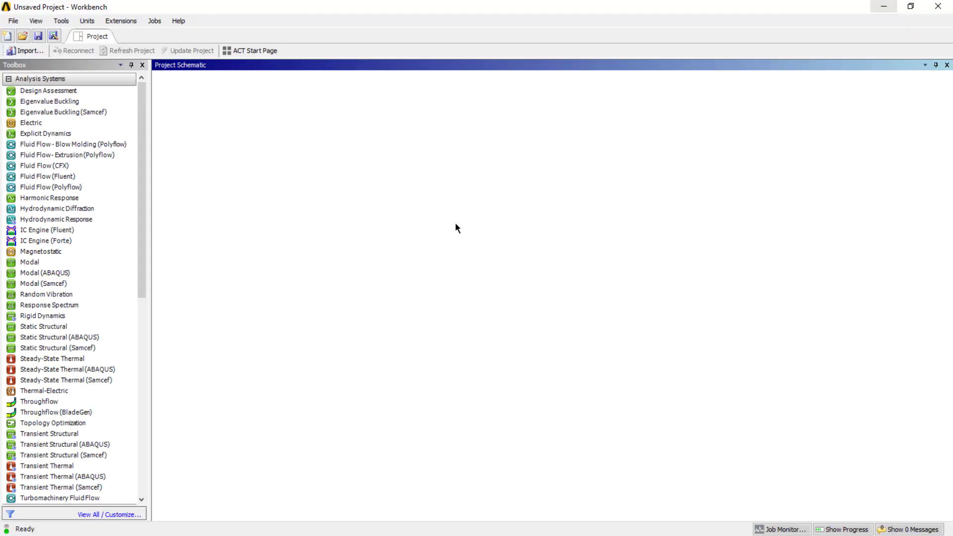
Add a standalone Geometry component system to the empty project schematic, keeping its default name
scroll(30, 308, "down", 7)
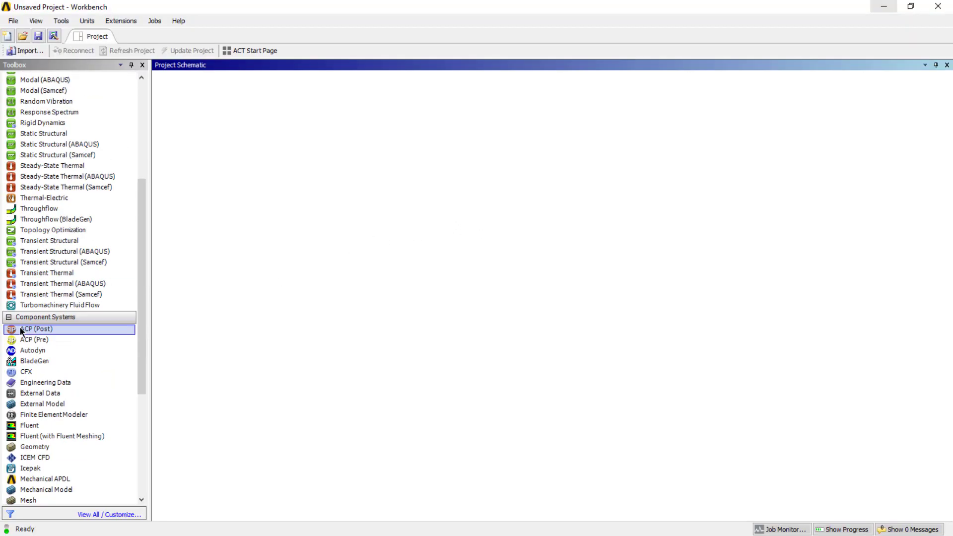
left_click_drag(32, 415, 216, 129)
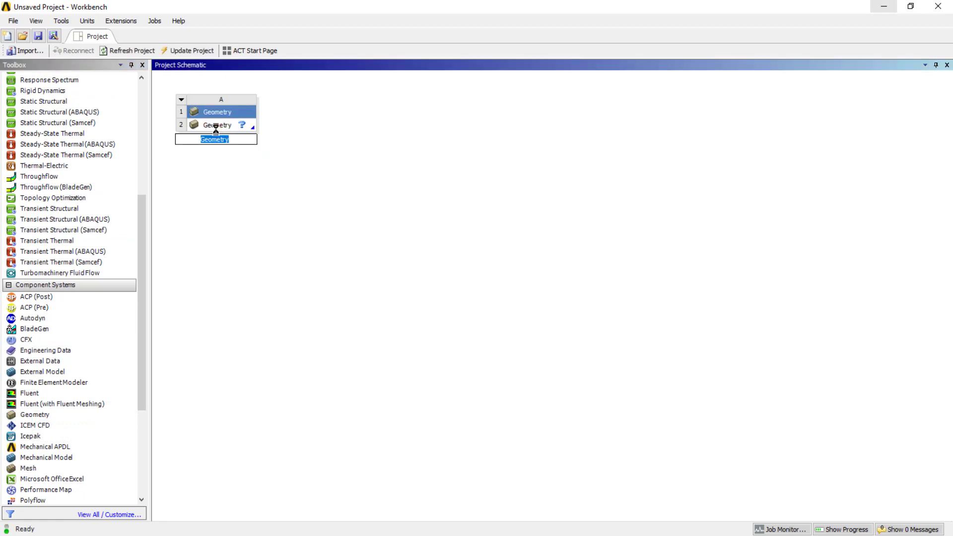
left_click(224, 157)
Import Part2.STEP from the Desktop into the Geometry cell of system A
left_click(225, 126)
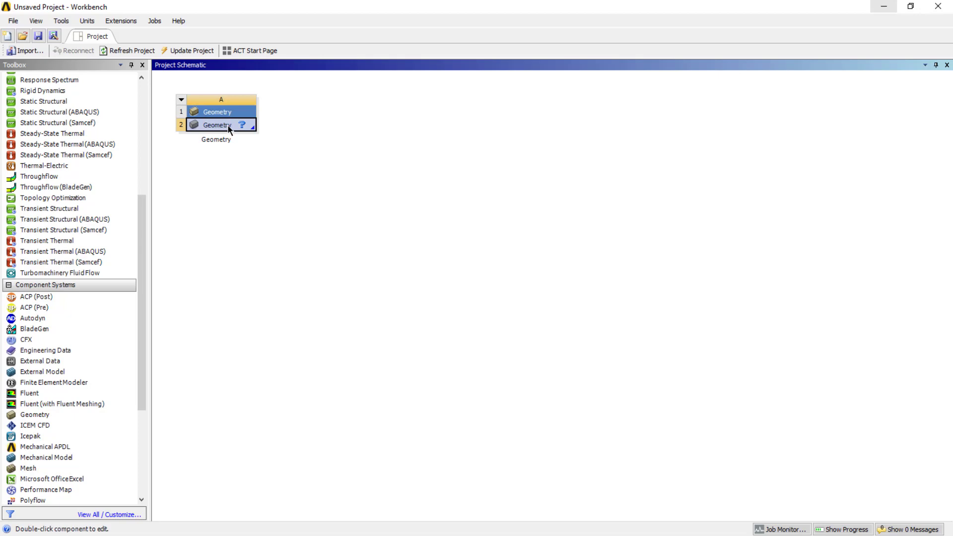
right_click(229, 129)
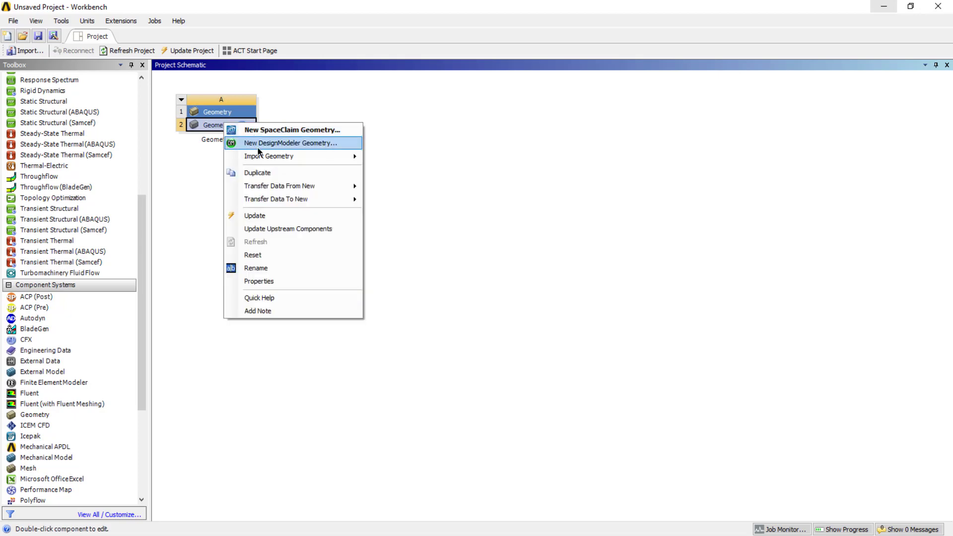
mouse_move(299, 156)
left_click(385, 158)
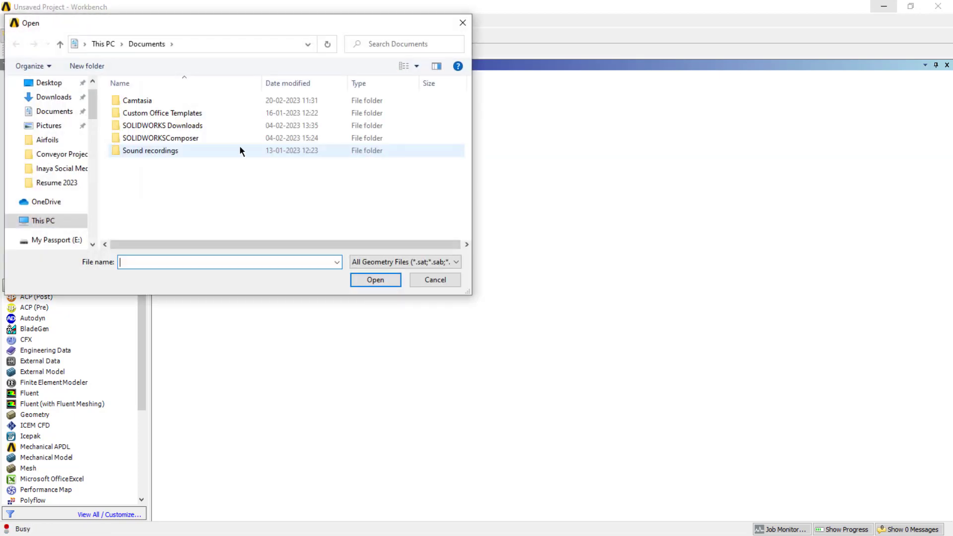
left_click(50, 87)
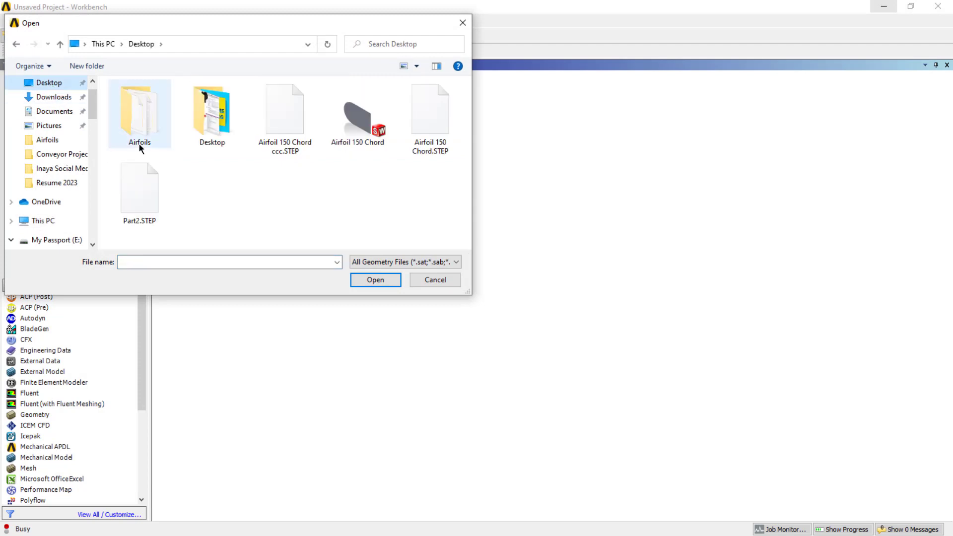
left_click(132, 187)
left_click(376, 281)
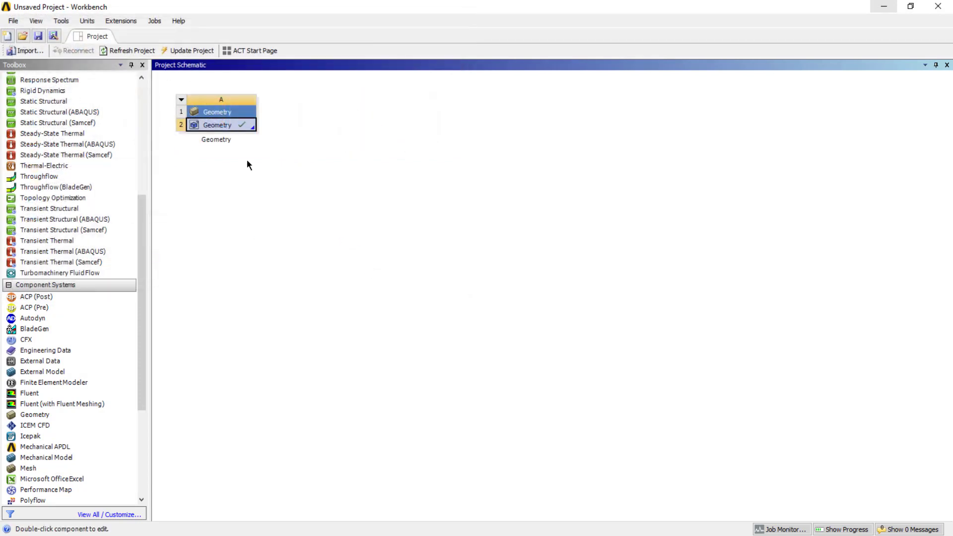
Open the geometry in DesignModeler and generate the imported Part2.STEP body
right_click(229, 128)
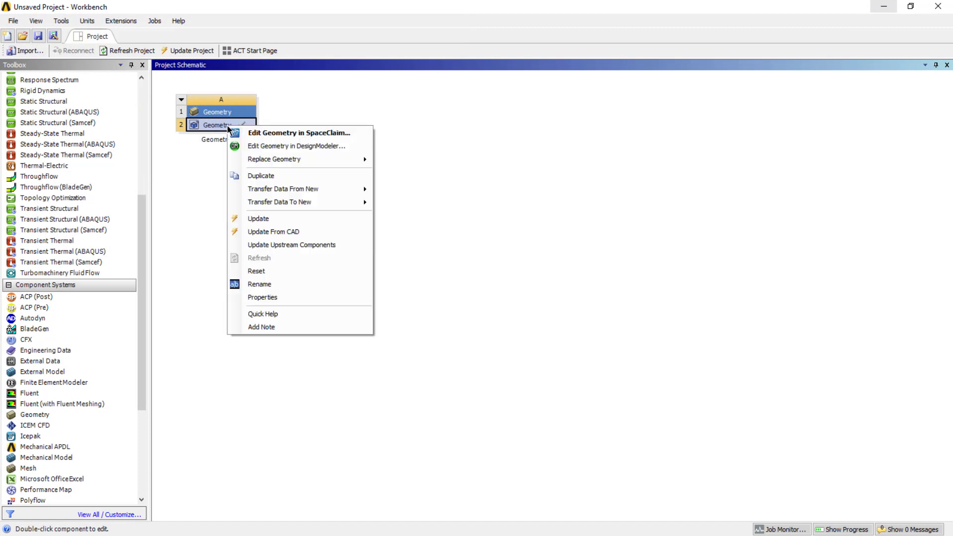
left_click(285, 149)
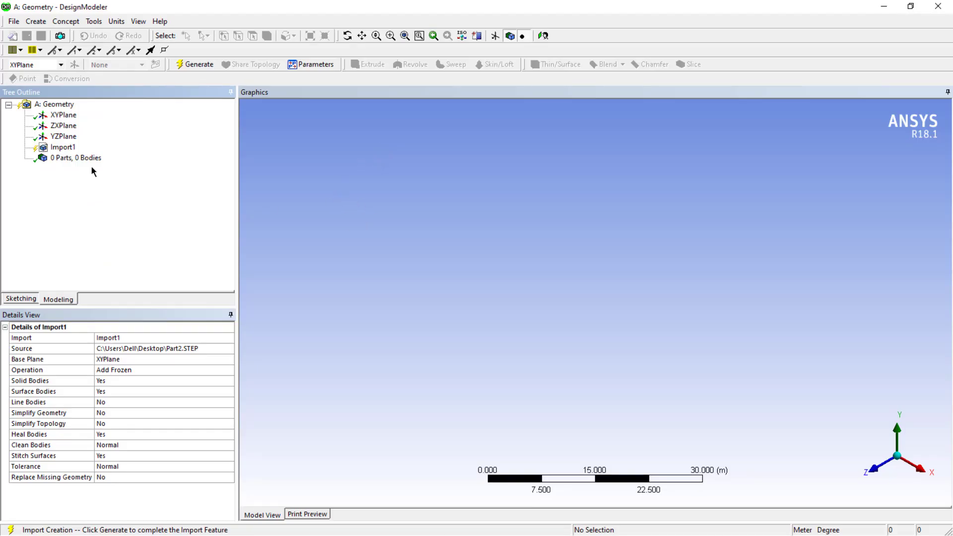
left_click(194, 64)
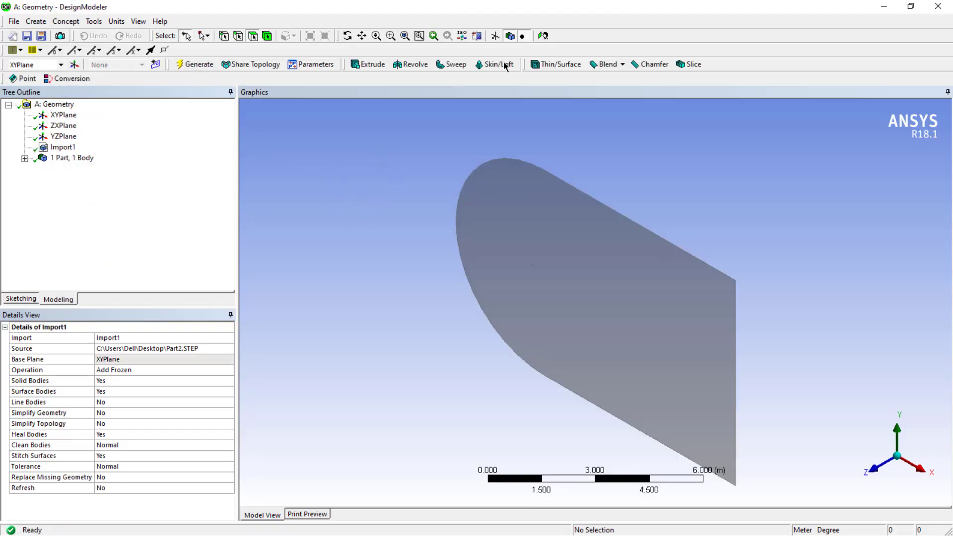
Examine the airfoil cut-out and the whole C-shaped domain of the imported body, facing the XY plane
left_click(543, 36)
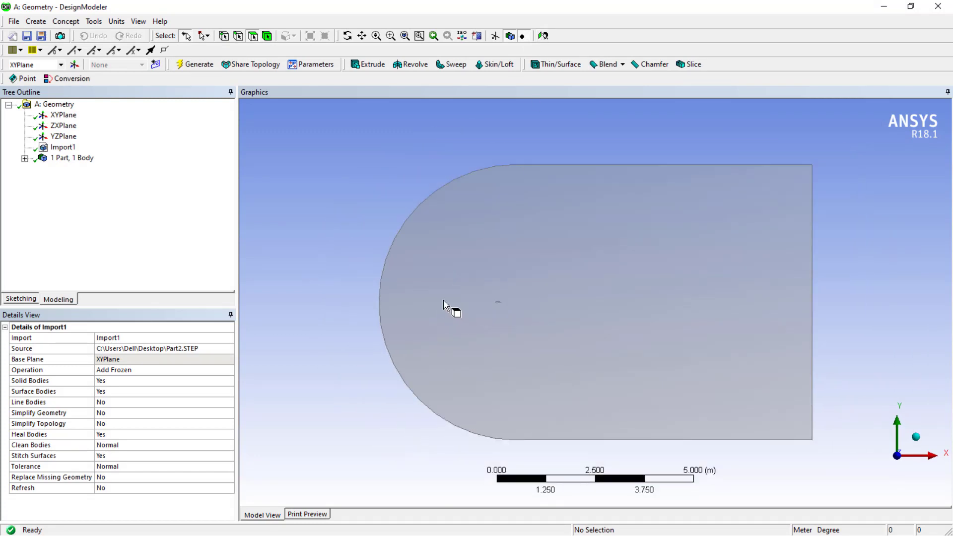
scroll(443, 299, "up", 5)
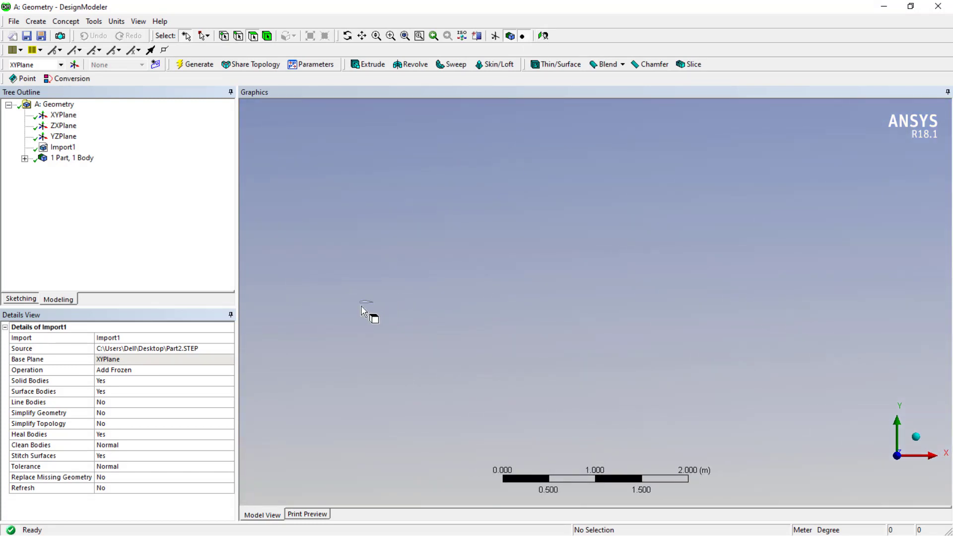
scroll(340, 319, "up", 2)
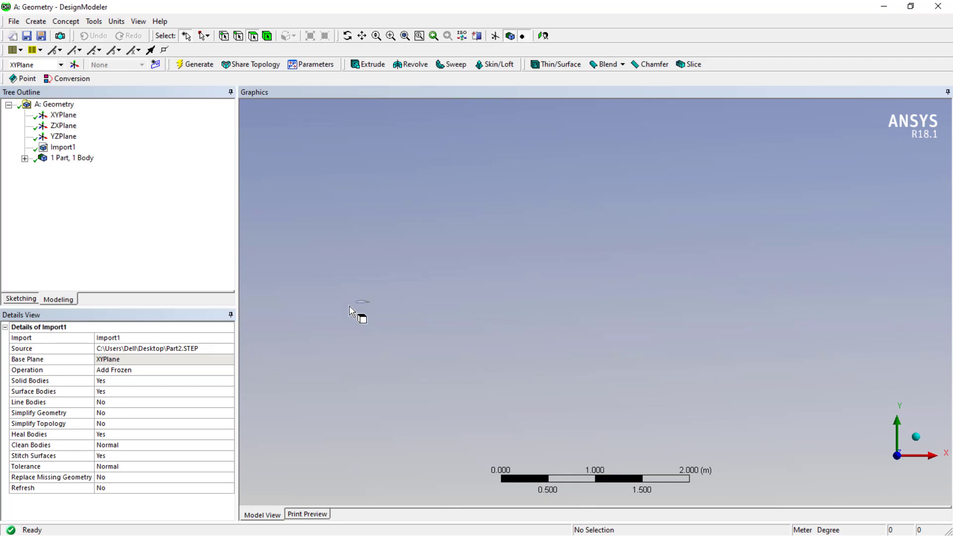
scroll(350, 310, "up", 2)
middle_click_drag(366, 315, 457, 319)
scroll(400, 315, "up", 3)
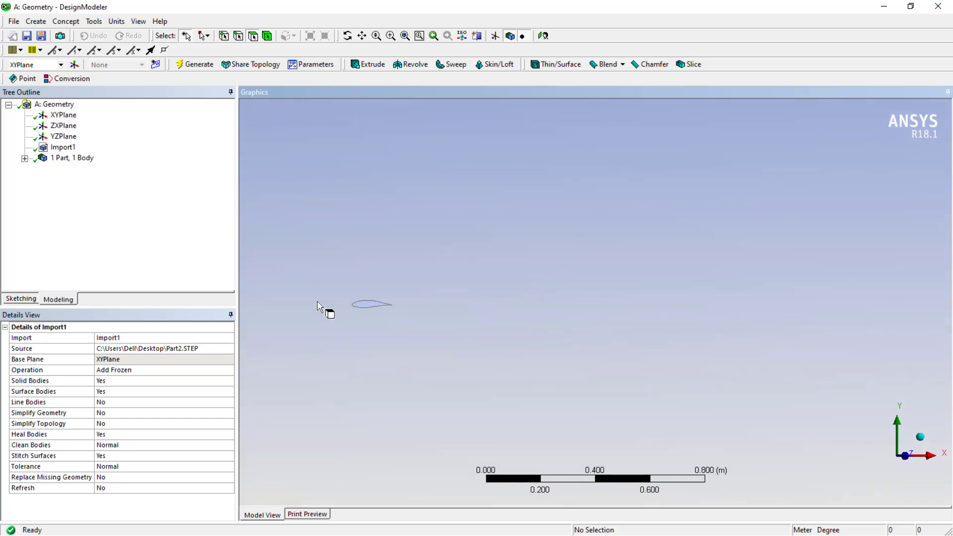
middle_click_drag(317, 307, 465, 303, "ctrl")
scroll(426, 313, "up", 4)
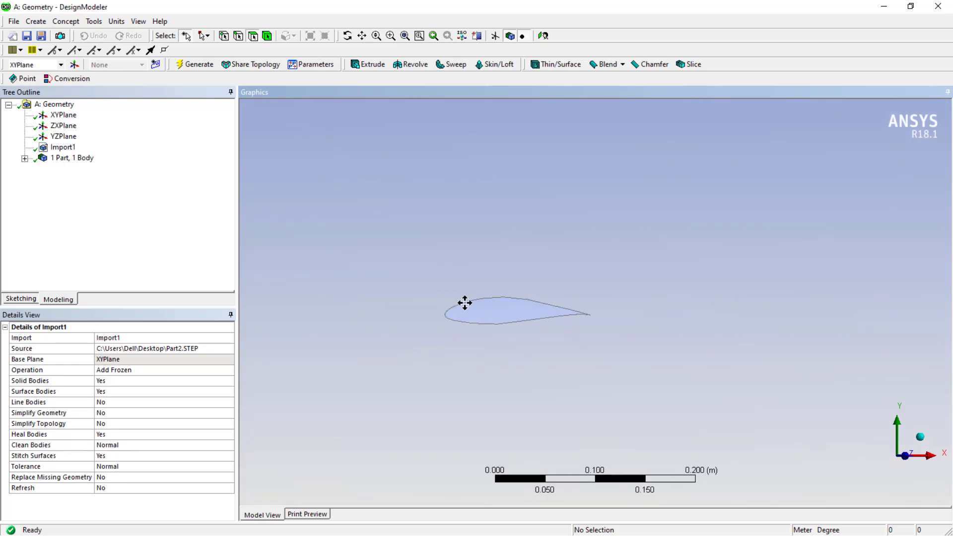
scroll(462, 307, "up", 3)
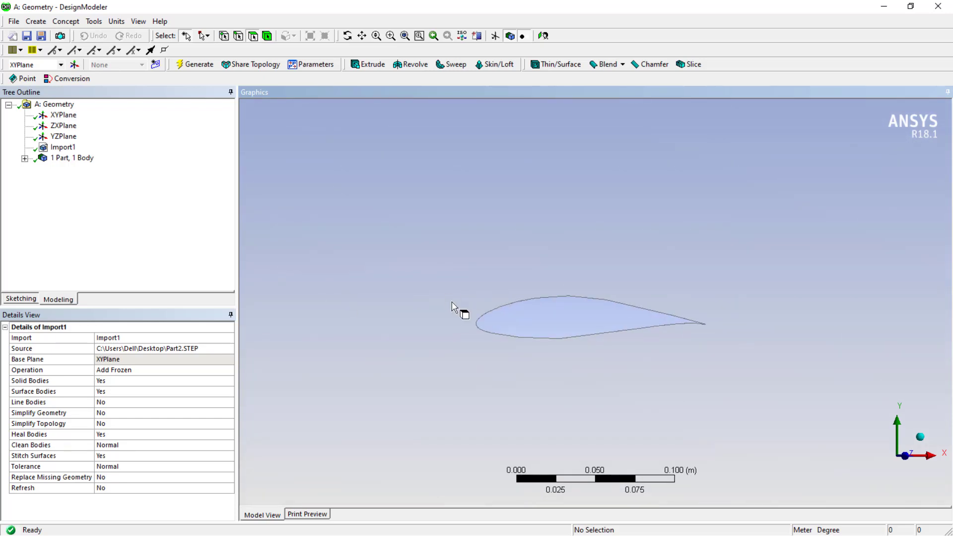
left_click(543, 35)
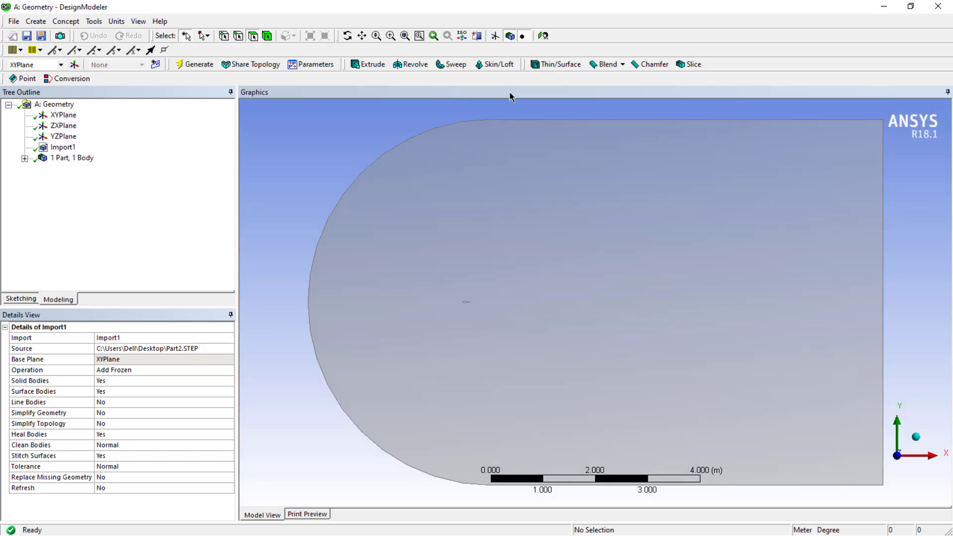